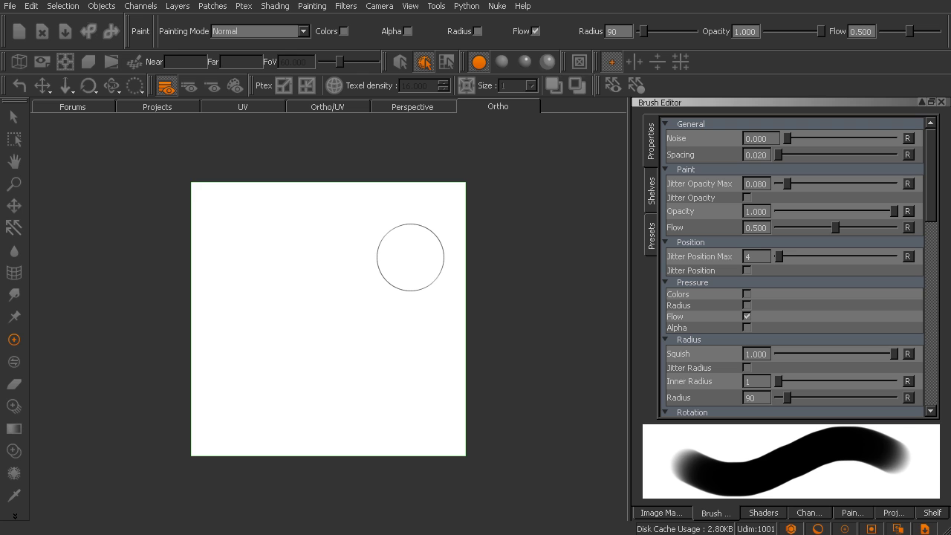
Orbit and zoom the Ortho view to tilt and close in on the paint plane.
{"action": "mouse_move", "coordinate": [452, 239]}
{"action": "left_mouse_down", "text": "alt"}
{"action": "mouse_move", "coordinate": [461, 297]}
{"action": "mouse_move", "coordinate": [434, 342]}
{"action": "mouse_move", "coordinate": [426, 423]}
{"action": "mouse_move", "coordinate": [404, 382]}
{"action": "mouse_move", "coordinate": [422, 312]}
{"action": "mouse_move", "coordinate": [488, 298]}
{"action": "mouse_move", "coordinate": [539, 304]}
{"action": "mouse_move", "coordinate": [442, 290]}
{"action": "mouse_move", "coordinate": [477, 257]}
{"action": "mouse_move", "coordinate": [472, 289]}
{"action": "left_mouse_up", "text": "alt"}
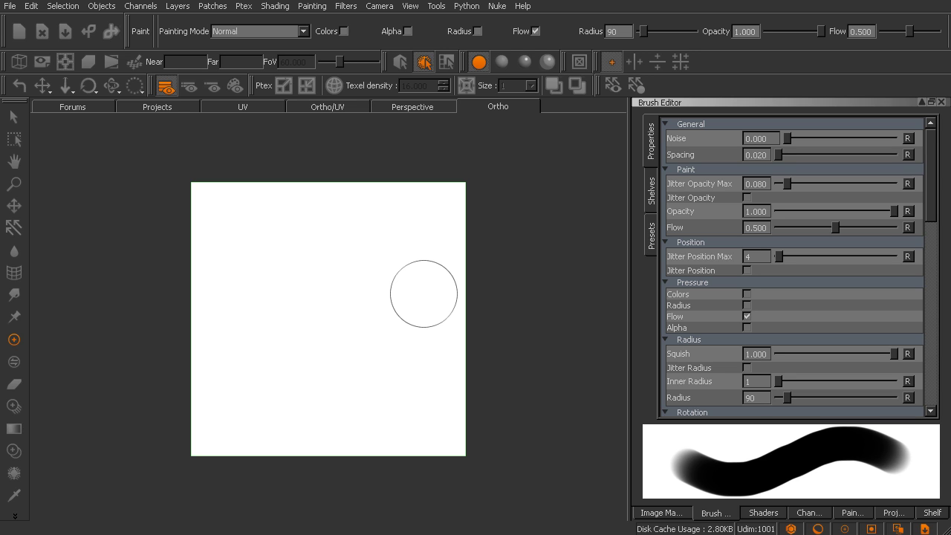
{"action": "mouse_move", "coordinate": [340, 283]}
{"action": "right_mouse_down"}
{"action": "mouse_move", "coordinate": [380, 302]}
{"action": "mouse_move", "coordinate": [378, 312]}
{"action": "right_mouse_up"}
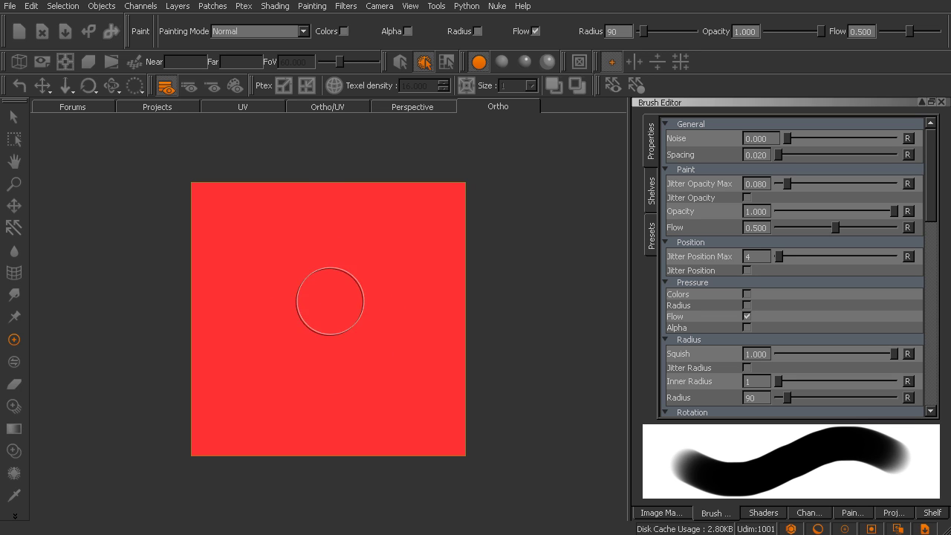
Undo the red fill on the paint plane.
{"action": "key", "text": "ctrl+z"}
{"action": "scroll", "coordinate": [386, 327], "scroll_direction": "up", "scroll_amount": 4}
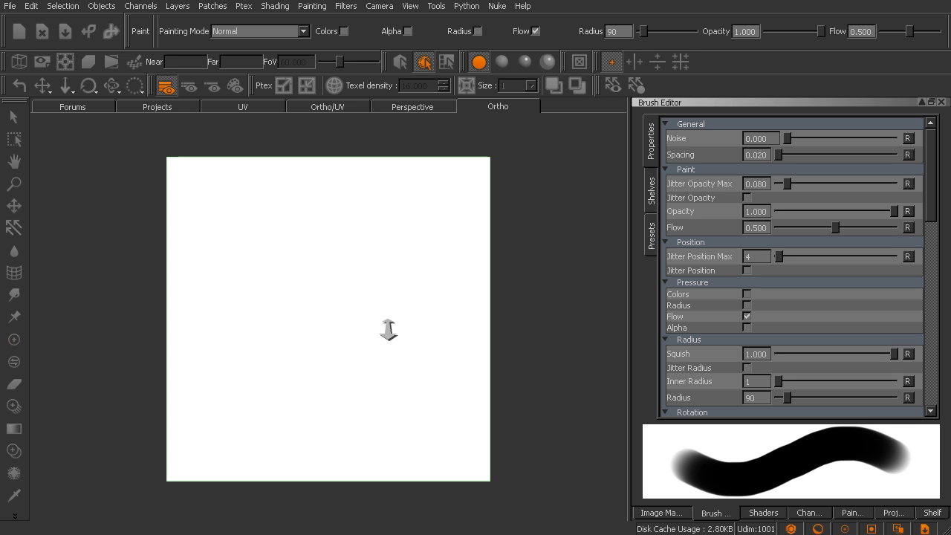
{"action": "scroll", "coordinate": [392, 338], "scroll_direction": "down", "scroll_amount": 1}
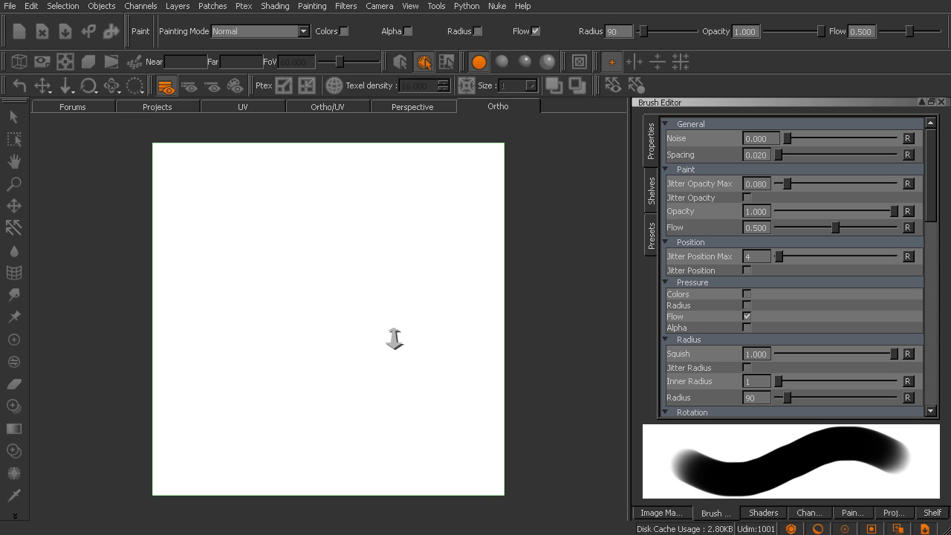
{"action": "scroll", "coordinate": [392, 339], "scroll_direction": "up", "scroll_amount": 1}
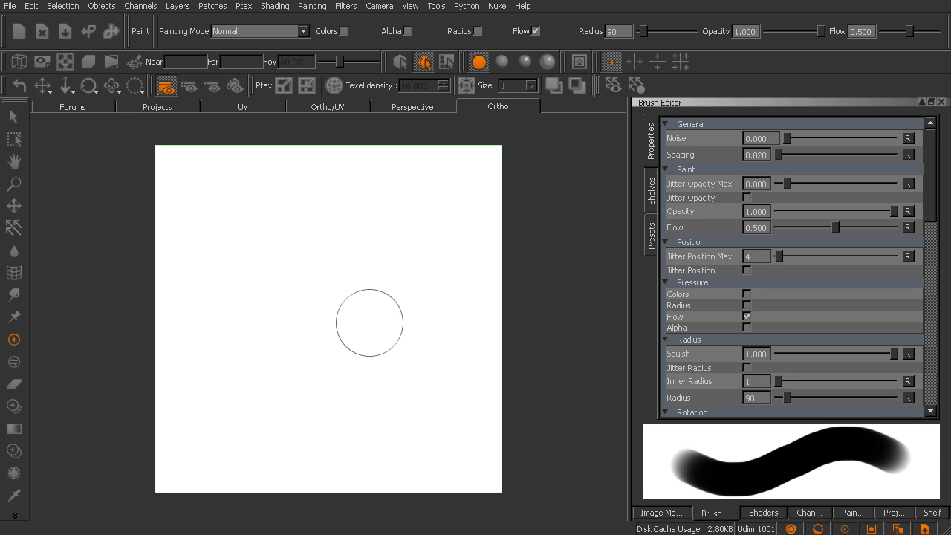
Set Pan, Zoom, Roll and Orbit to Disabled, then return to Paint mode.
{"action": "left_click", "coordinate": [49, 92]}
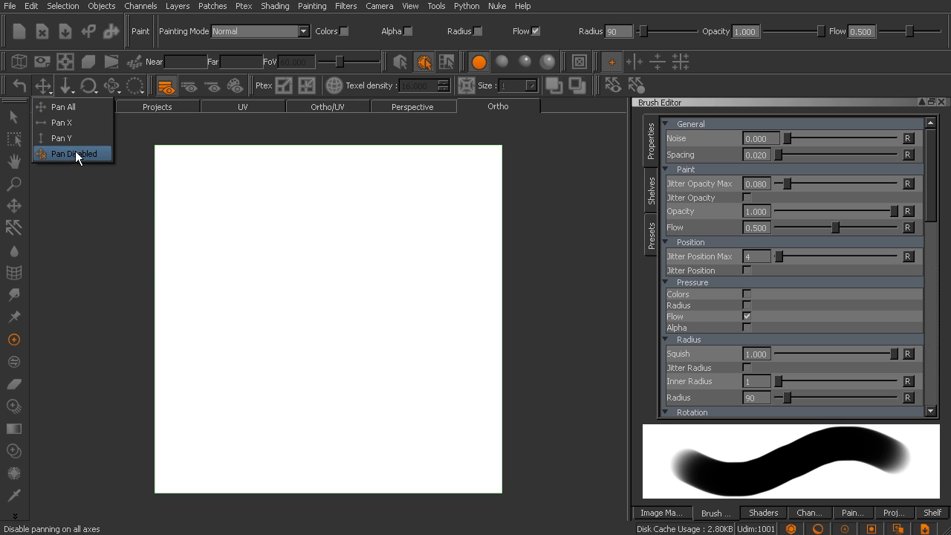
{"action": "left_click", "coordinate": [77, 153]}
{"action": "left_click", "coordinate": [69, 92]}
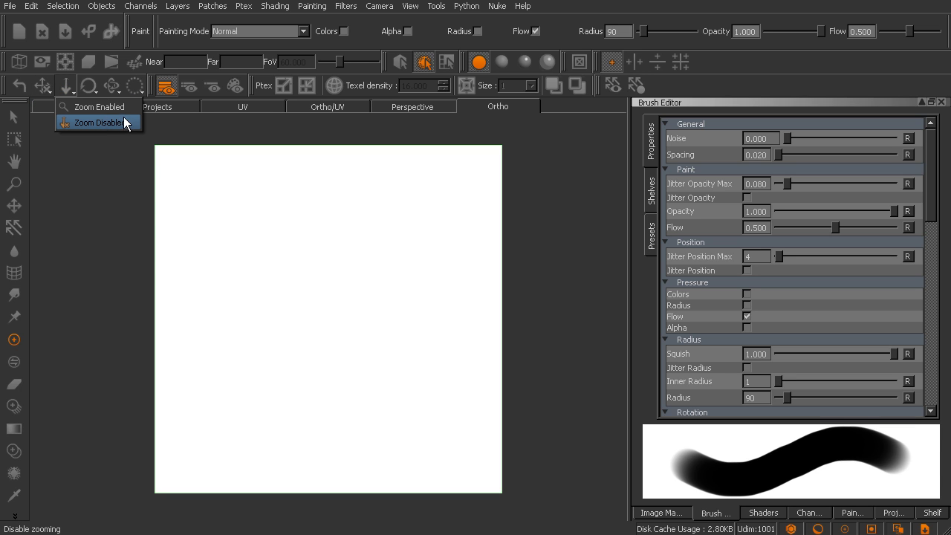
{"action": "left_click", "coordinate": [120, 122]}
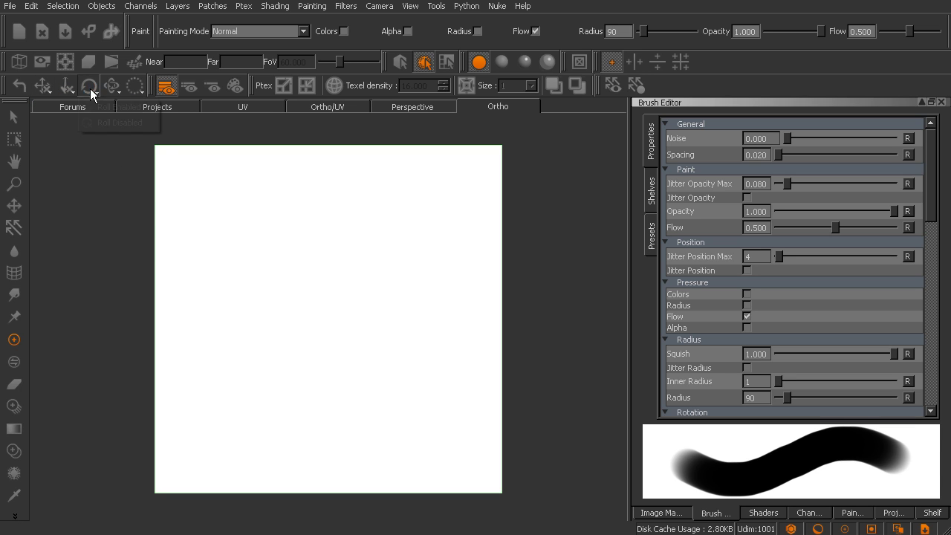
{"action": "left_click", "coordinate": [90, 89]}
{"action": "left_click", "coordinate": [141, 123]}
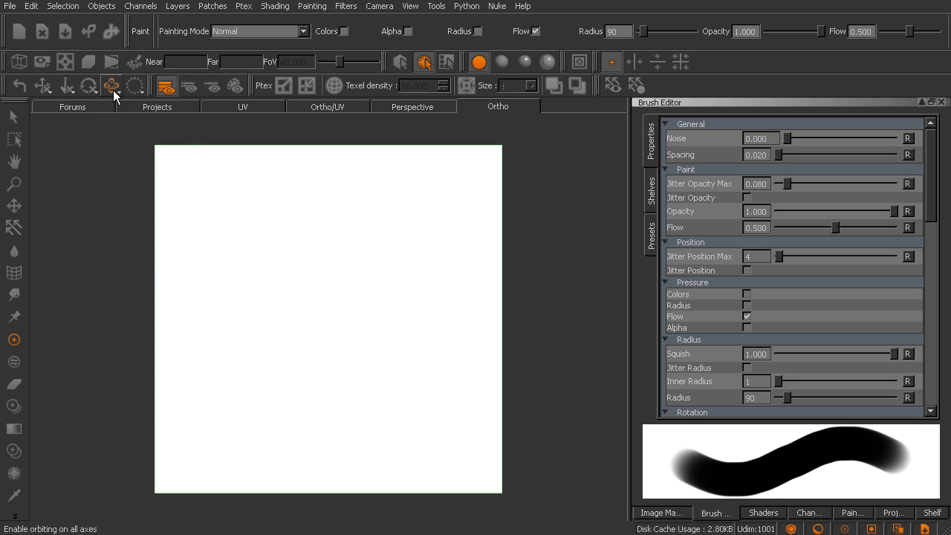
{"action": "left_click", "coordinate": [113, 88]}
{"action": "left_click", "coordinate": [151, 153]}
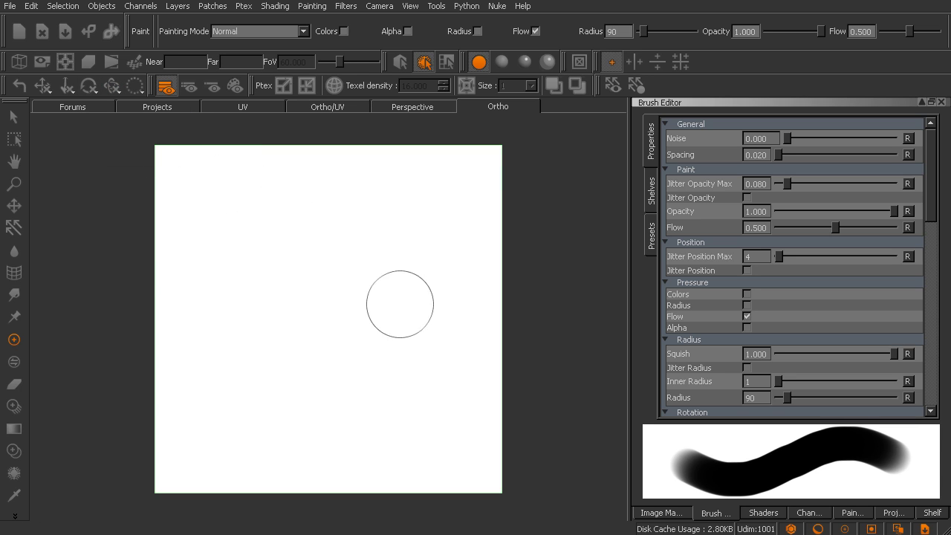
{"action": "key", "text": "p"}
Reset the brush Noise to 0 and Spacing back to 0.020 in the Brush Editor.
{"action": "mouse_move", "coordinate": [787, 137]}
{"action": "left_mouse_down"}
{"action": "mouse_move", "coordinate": [863, 138]}
{"action": "mouse_move", "coordinate": [789, 139]}
{"action": "mouse_move", "coordinate": [786, 154]}
{"action": "mouse_move", "coordinate": [795, 153]}
{"action": "left_mouse_up"}
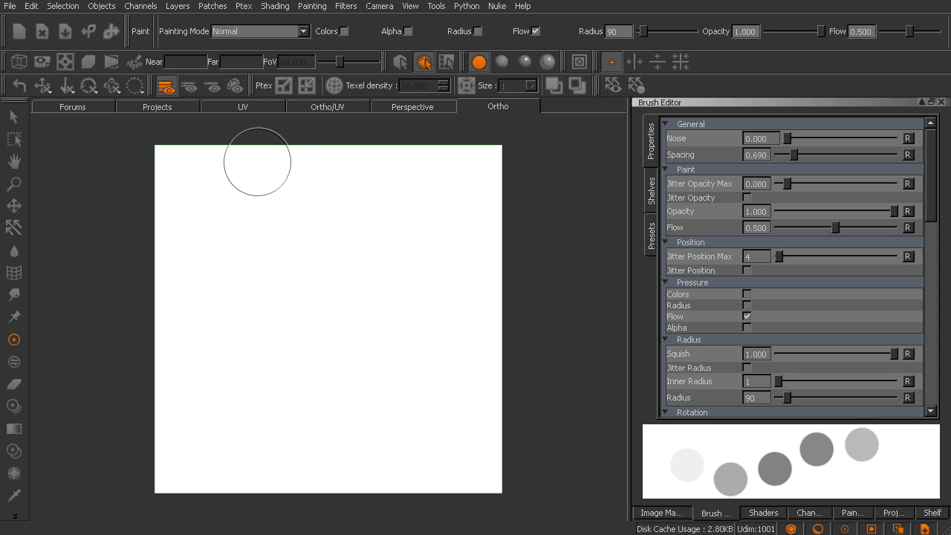
{"action": "left_click_drag", "start_coordinate": [792, 154], "coordinate": [778, 153]}
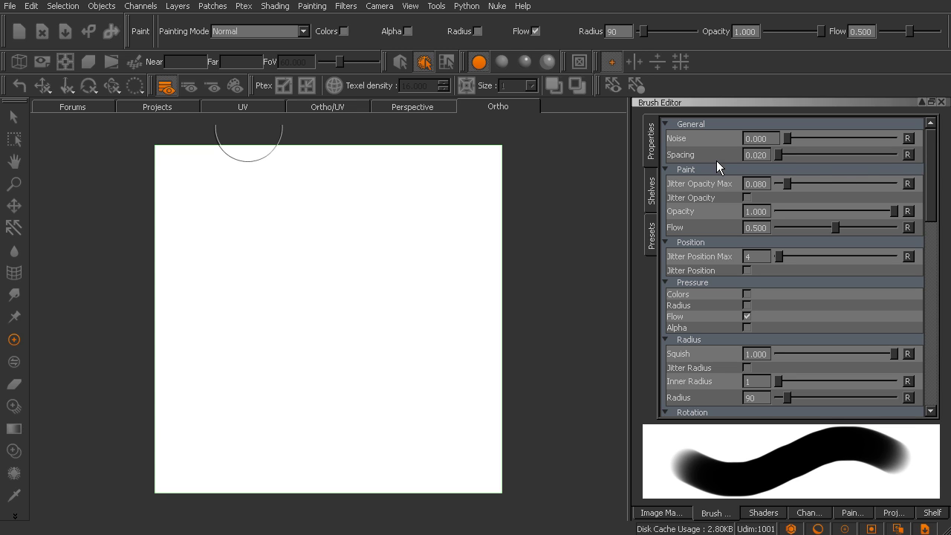
{"action": "mouse_move", "coordinate": [929, 186]}
{"action": "left_mouse_down"}
{"action": "mouse_move", "coordinate": [934, 212]}
{"action": "mouse_move", "coordinate": [932, 186]}
{"action": "left_mouse_up"}
Choose crackSplat from Hard Surface Brushes at radius 132, test-paint, then undo the stroke.
{"action": "key", "text": "space"}
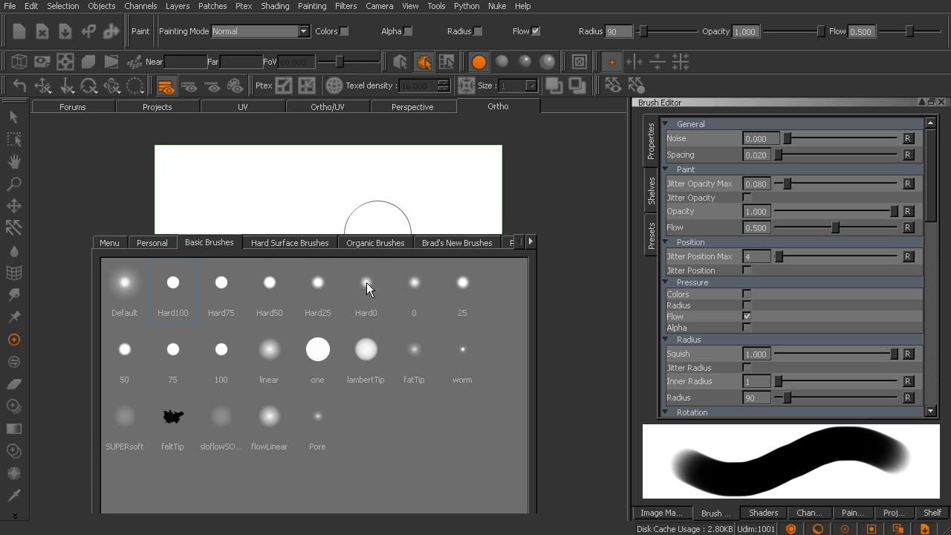
{"action": "left_click", "coordinate": [363, 246]}
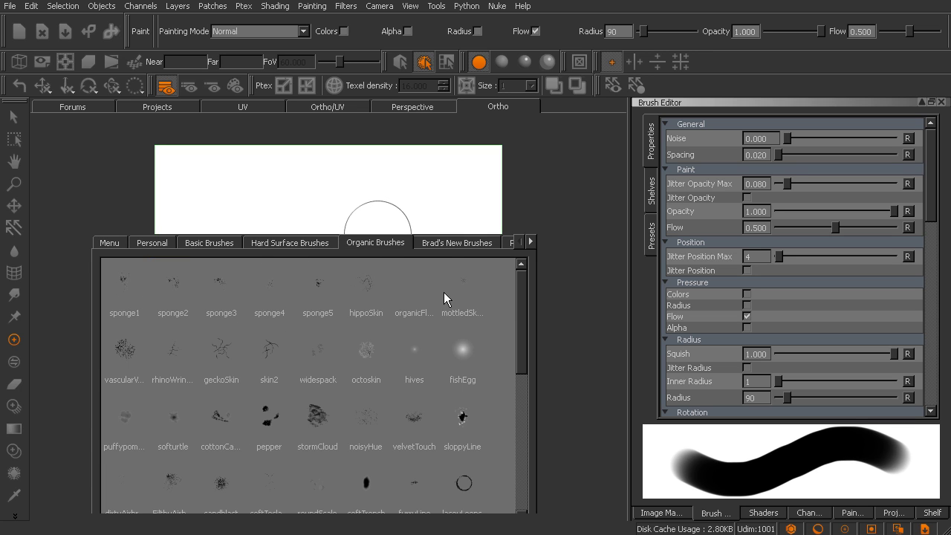
{"action": "left_click", "coordinate": [312, 245]}
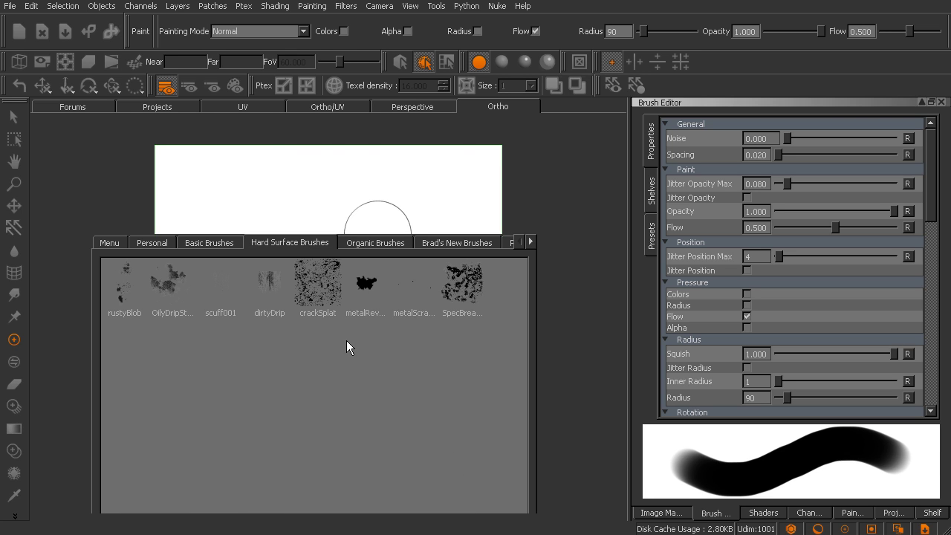
{"action": "left_click", "coordinate": [327, 320]}
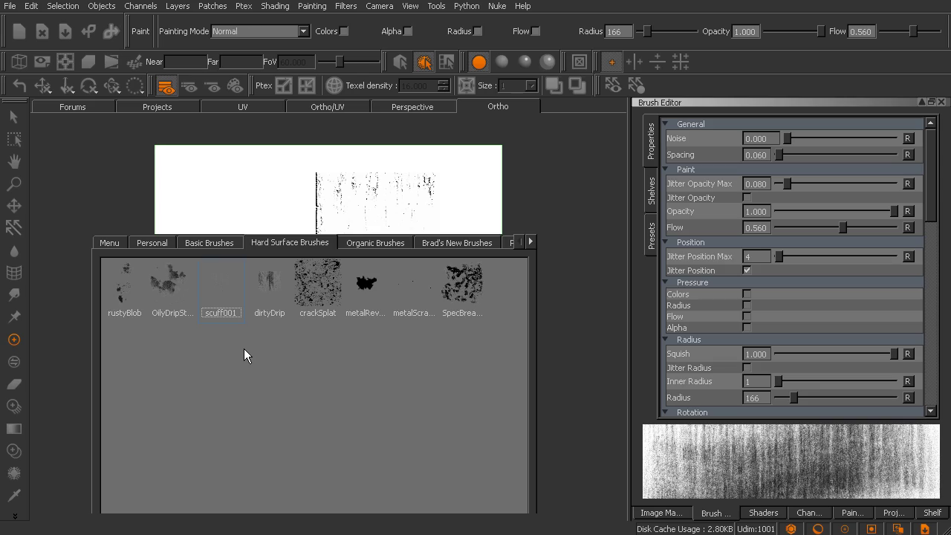
{"action": "left_click", "coordinate": [325, 293]}
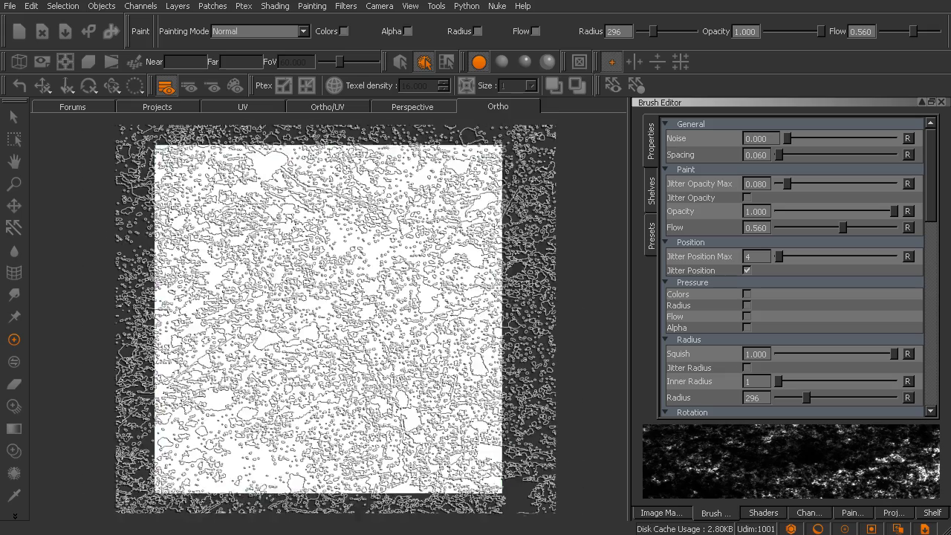
{"action": "mouse_move", "coordinate": [359, 330]}
{"action": "left_mouse_down", "text": "shift"}
{"action": "mouse_move", "coordinate": [208, 330]}
{"action": "mouse_move", "coordinate": [249, 330]}
{"action": "left_mouse_up", "text": "shift"}
{"action": "mouse_move", "coordinate": [319, 347]}
{"action": "left_mouse_down"}
{"action": "mouse_move", "coordinate": [375, 336]}
{"action": "mouse_move", "coordinate": [395, 377]}
{"action": "mouse_move", "coordinate": [429, 394]}
{"action": "mouse_move", "coordinate": [356, 405]}
{"action": "mouse_move", "coordinate": [350, 371]}
{"action": "mouse_move", "coordinate": [384, 357]}
{"action": "mouse_move", "coordinate": [383, 248]}
{"action": "left_mouse_up"}
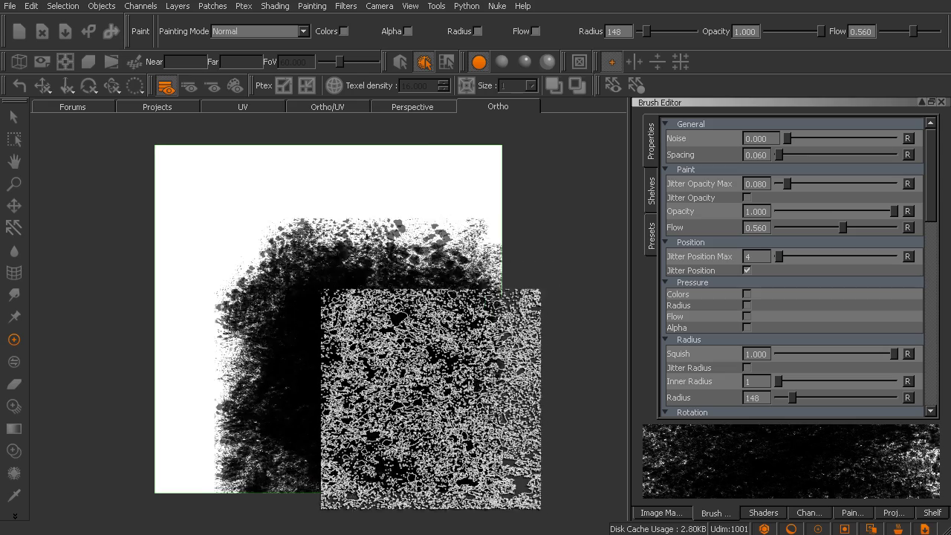
{"action": "key", "text": "BackSpace"}
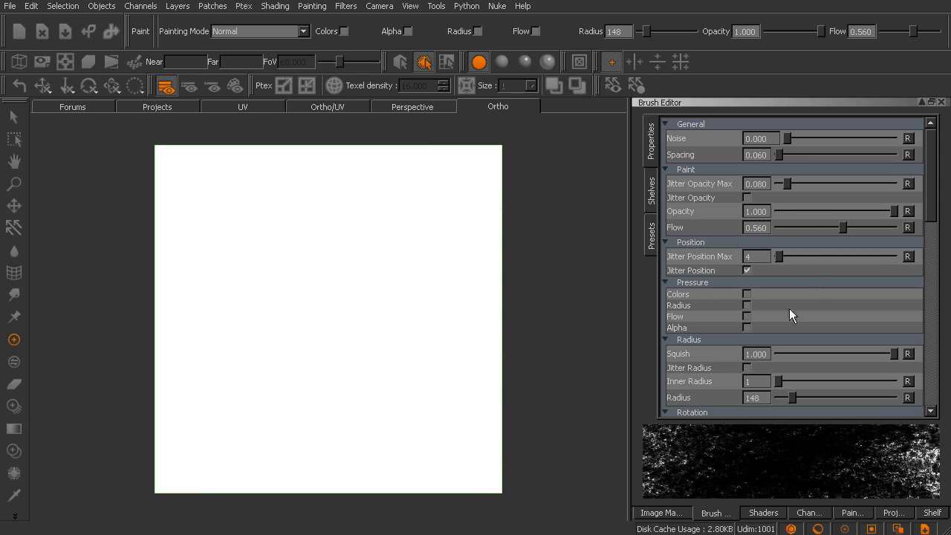
Enable Pressure Flow and Alpha plus Jitter Radius and Jitter Rotation on crackSplat.
{"action": "left_click", "coordinate": [746, 316]}
{"action": "left_click", "coordinate": [747, 327]}
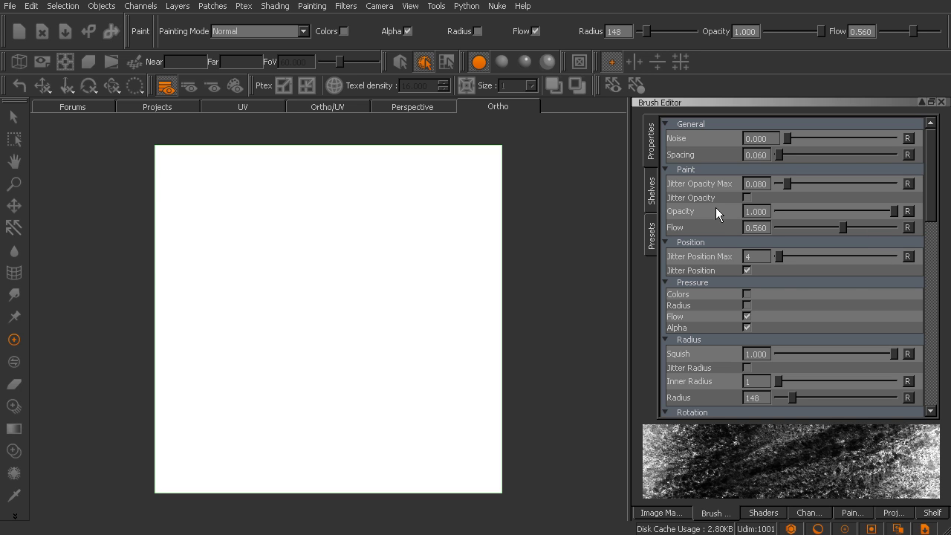
{"action": "scroll", "coordinate": [898, 251], "scroll_direction": "down", "scroll_amount": 3}
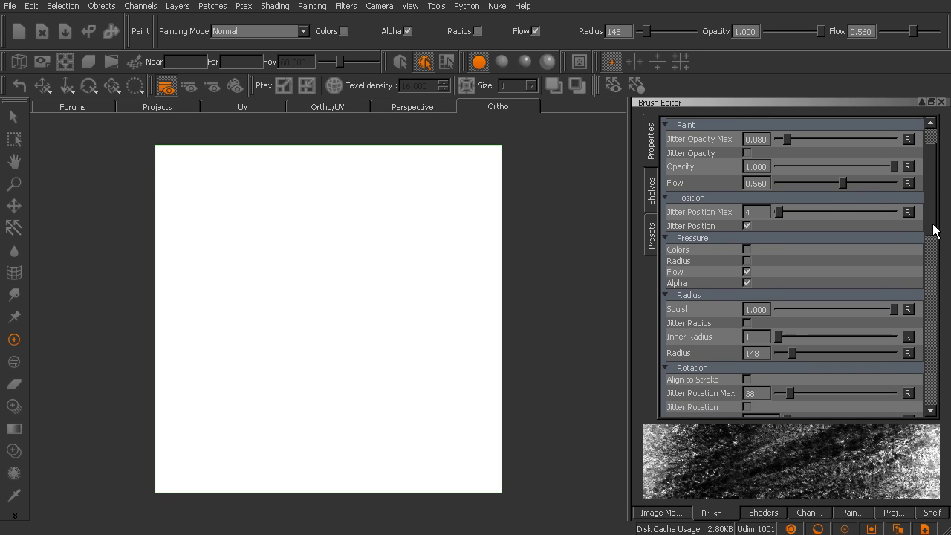
{"action": "left_click", "coordinate": [747, 311]}
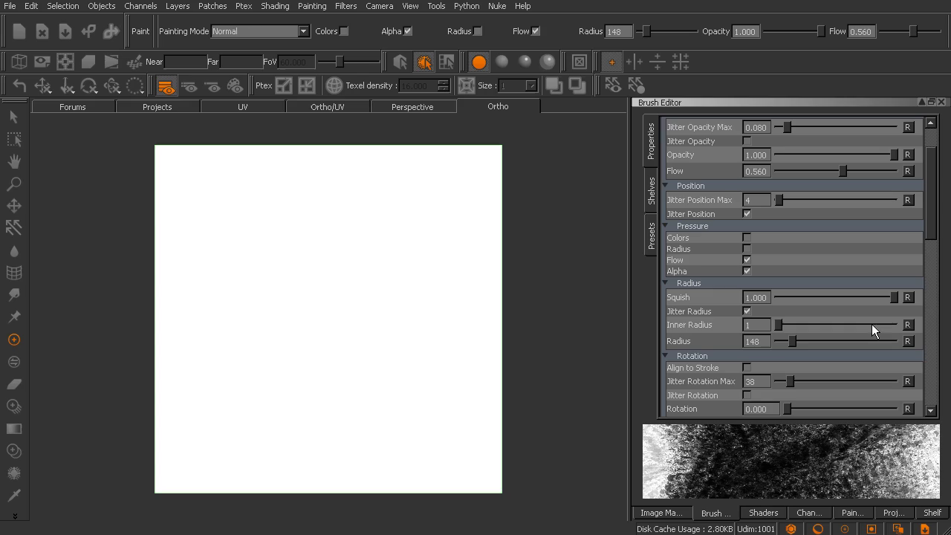
{"action": "left_click", "coordinate": [747, 395]}
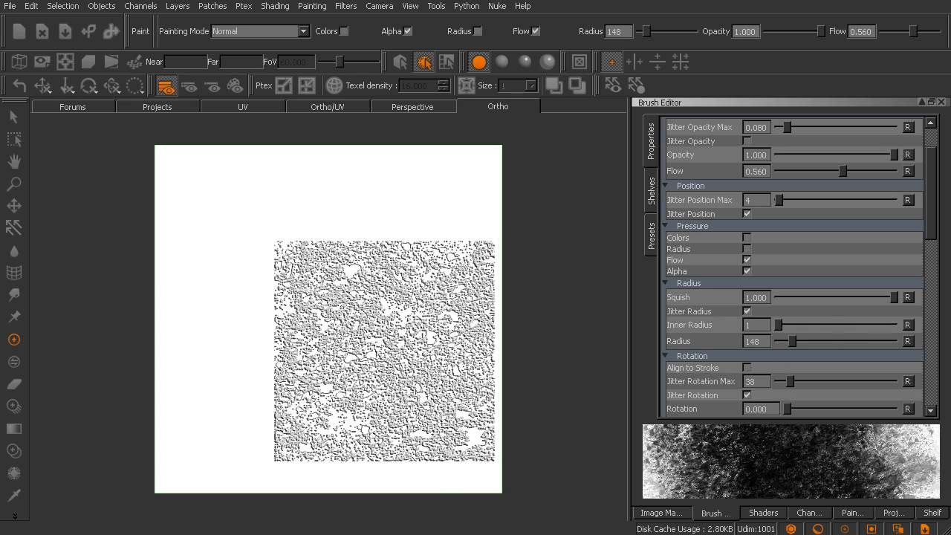
Reduce the brush radius and paint a large grungy patch over the canvas centre.
{"action": "mouse_move", "coordinate": [377, 360]}
{"action": "left_mouse_down"}
{"action": "mouse_move", "coordinate": [411, 379]}
{"action": "mouse_move", "coordinate": [371, 373]}
{"action": "mouse_move", "coordinate": [383, 391]}
{"action": "mouse_move", "coordinate": [362, 386]}
{"action": "mouse_move", "coordinate": [416, 302]}
{"action": "mouse_move", "coordinate": [454, 209]}
{"action": "mouse_move", "coordinate": [518, 266]}
{"action": "left_mouse_up"}
{"action": "mouse_move", "coordinate": [395, 358]}
{"action": "left_mouse_down", "text": "shift"}
{"action": "mouse_move", "coordinate": [389, 362]}
{"action": "mouse_move", "coordinate": [398, 355]}
{"action": "mouse_move", "coordinate": [372, 339]}
{"action": "mouse_move", "coordinate": [379, 345]}
{"action": "left_mouse_up", "text": "shift"}
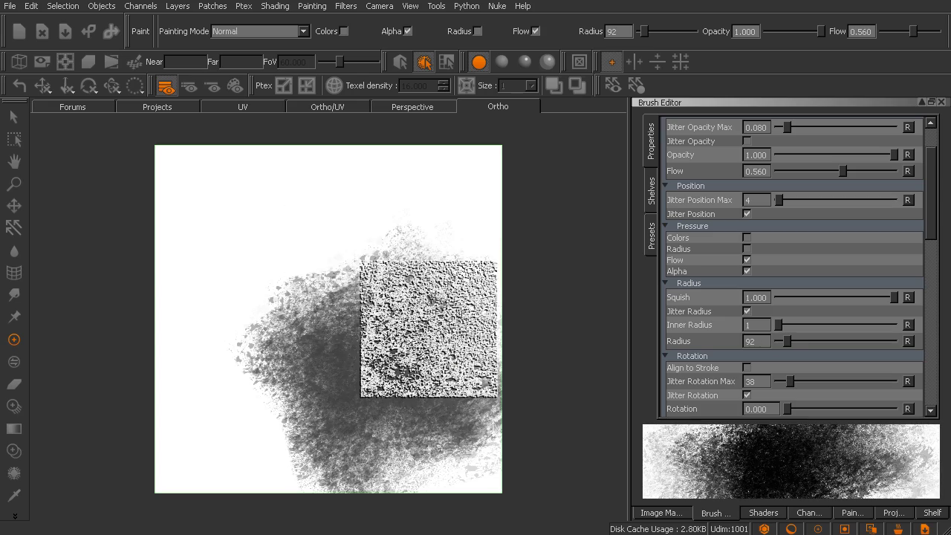
{"action": "key", "text": "ctrl+z"}
{"action": "mouse_move", "coordinate": [327, 250]}
{"action": "left_mouse_down"}
{"action": "mouse_move", "coordinate": [340, 331]}
{"action": "mouse_move", "coordinate": [376, 270]}
{"action": "mouse_move", "coordinate": [297, 261]}
{"action": "mouse_move", "coordinate": [314, 337]}
{"action": "mouse_move", "coordinate": [336, 337]}
{"action": "mouse_move", "coordinate": [281, 258]}
{"action": "mouse_move", "coordinate": [251, 377]}
{"action": "mouse_move", "coordinate": [370, 335]}
{"action": "mouse_move", "coordinate": [404, 251]}
{"action": "mouse_move", "coordinate": [346, 187]}
{"action": "mouse_move", "coordinate": [244, 336]}
{"action": "mouse_move", "coordinate": [335, 386]}
{"action": "mouse_move", "coordinate": [303, 411]}
{"action": "mouse_move", "coordinate": [408, 264]}
{"action": "mouse_move", "coordinate": [371, 331]}
{"action": "left_mouse_up"}
Switch to the eraser and choose stormCloud from the Organic Brushes shelf.
{"action": "key", "text": "e"}
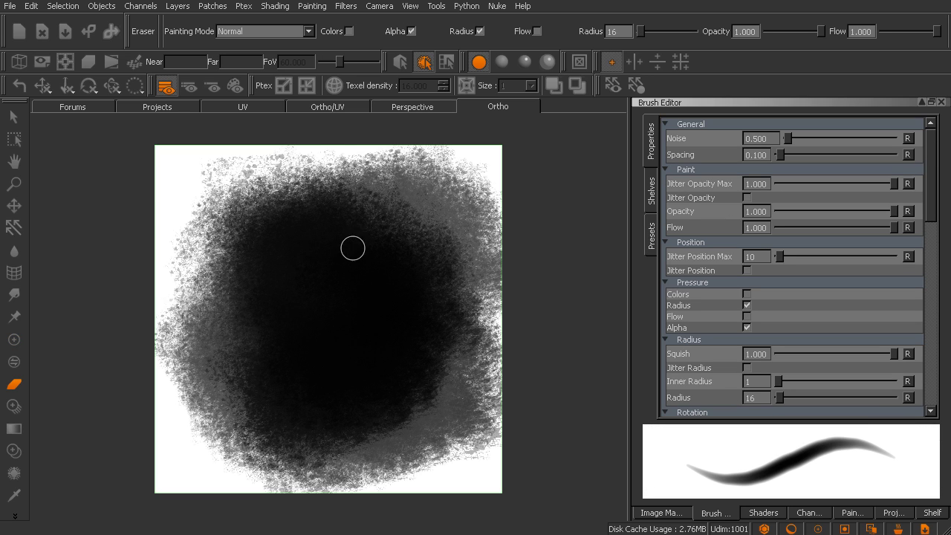
{"action": "key", "text": "space"}
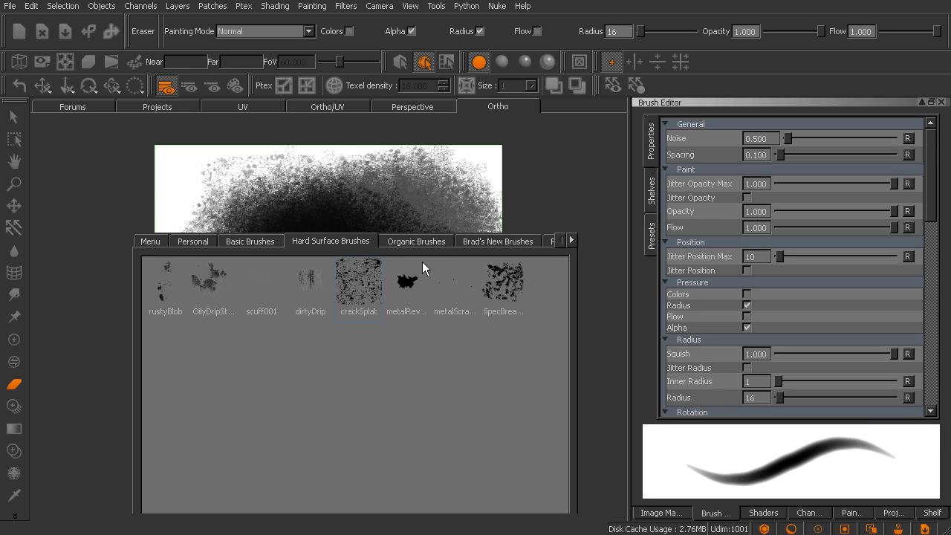
{"action": "left_click", "coordinate": [457, 241]}
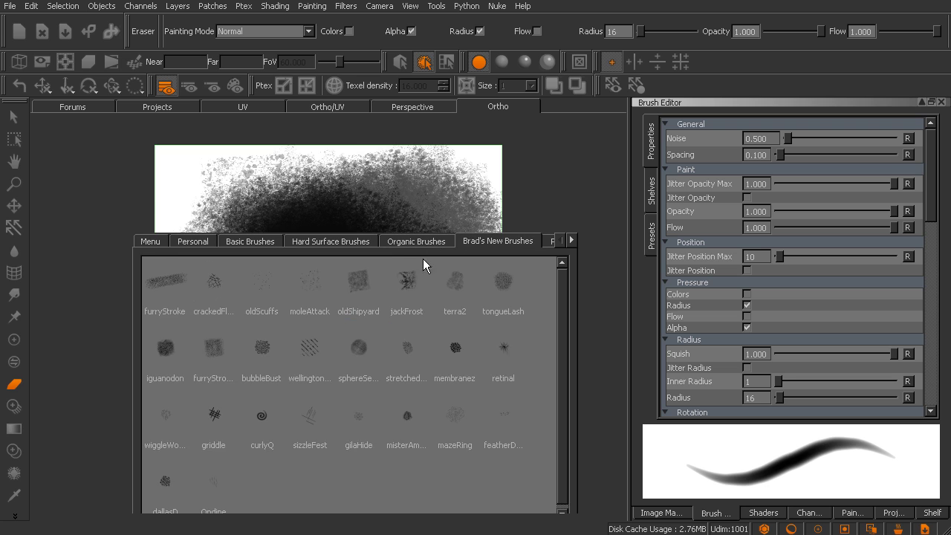
{"action": "left_click", "coordinate": [423, 242]}
{"action": "scroll", "coordinate": [563, 337], "scroll_direction": "down", "scroll_amount": 1}
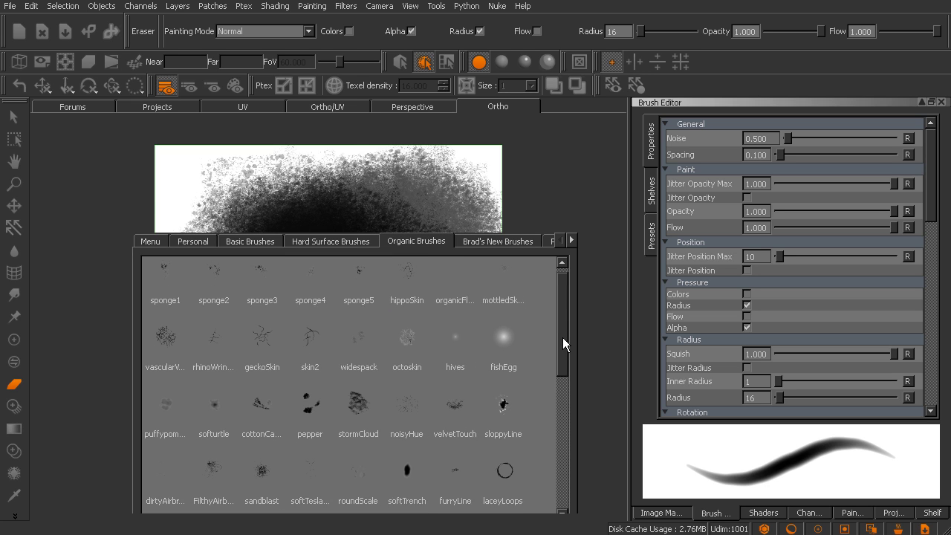
{"action": "scroll", "coordinate": [565, 350], "scroll_direction": "down", "scroll_amount": 1}
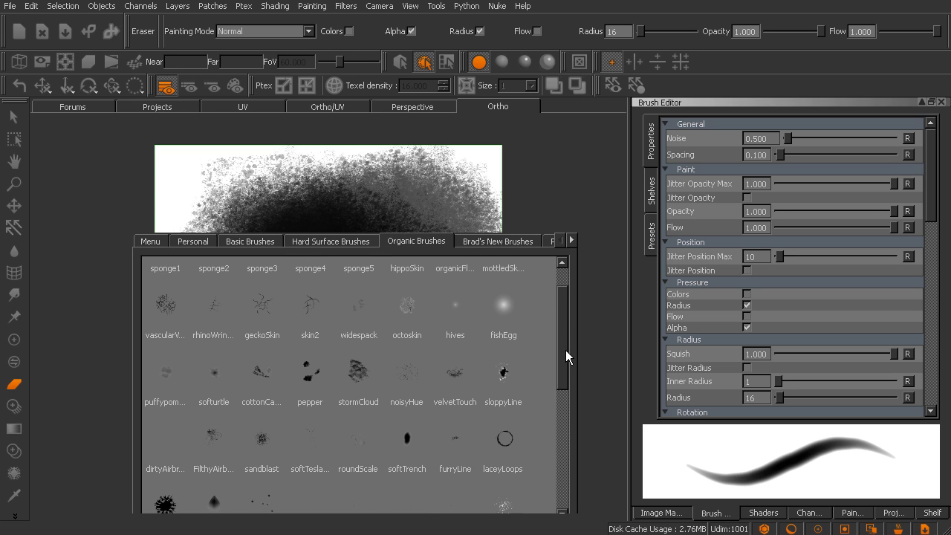
{"action": "scroll", "coordinate": [569, 344], "scroll_direction": "up", "scroll_amount": 2}
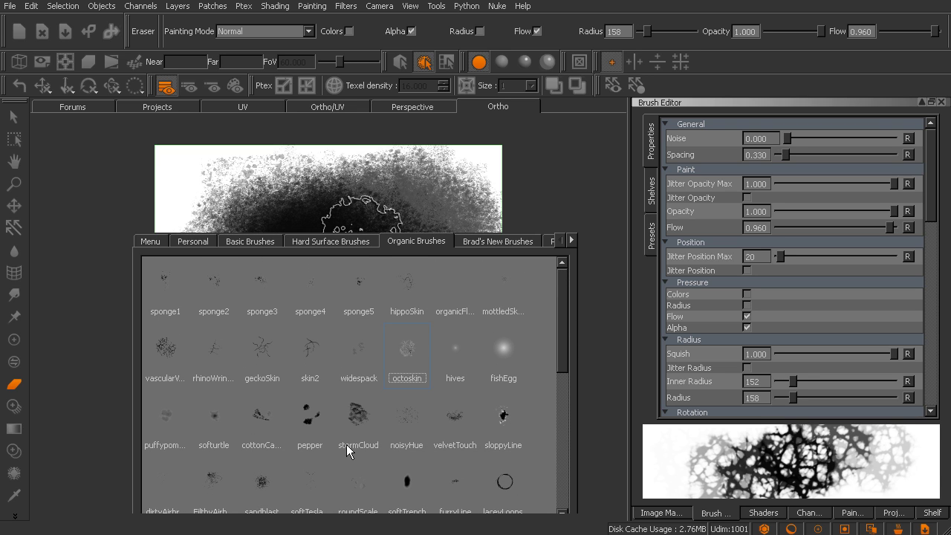
{"action": "left_click", "coordinate": [361, 416]}
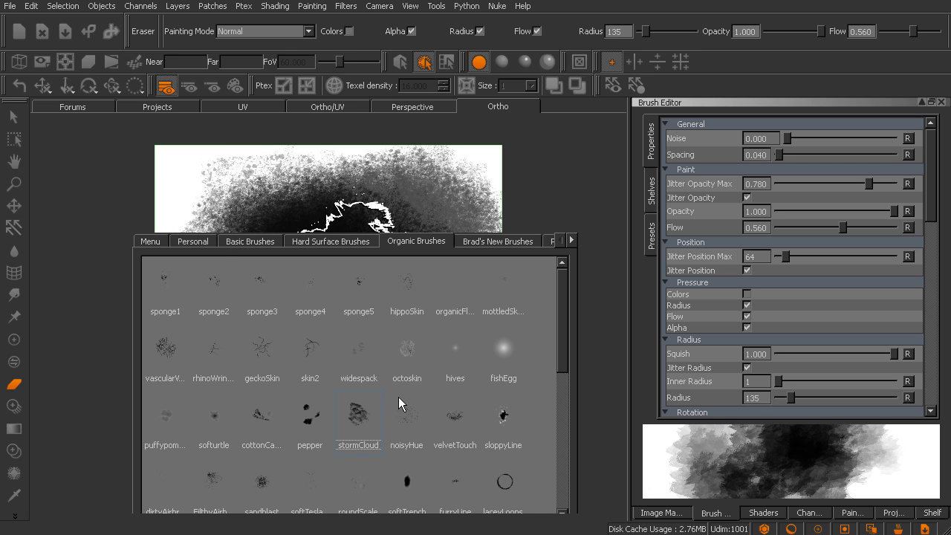
Erase into the dark paint with stormCloud, with Pressure Radius turned off.
{"action": "mouse_move", "coordinate": [440, 187]}
{"action": "left_mouse_down"}
{"action": "mouse_move", "coordinate": [454, 231]}
{"action": "mouse_move", "coordinate": [414, 244]}
{"action": "mouse_move", "coordinate": [421, 268]}
{"action": "mouse_move", "coordinate": [427, 248]}
{"action": "mouse_move", "coordinate": [440, 261]}
{"action": "mouse_move", "coordinate": [419, 212]}
{"action": "mouse_move", "coordinate": [399, 234]}
{"action": "mouse_move", "coordinate": [472, 240]}
{"action": "mouse_move", "coordinate": [446, 306]}
{"action": "mouse_move", "coordinate": [473, 333]}
{"action": "mouse_move", "coordinate": [423, 351]}
{"action": "mouse_move", "coordinate": [414, 274]}
{"action": "mouse_move", "coordinate": [375, 334]}
{"action": "mouse_move", "coordinate": [378, 314]}
{"action": "mouse_move", "coordinate": [339, 305]}
{"action": "left_mouse_up"}
{"action": "left_click", "coordinate": [747, 305]}
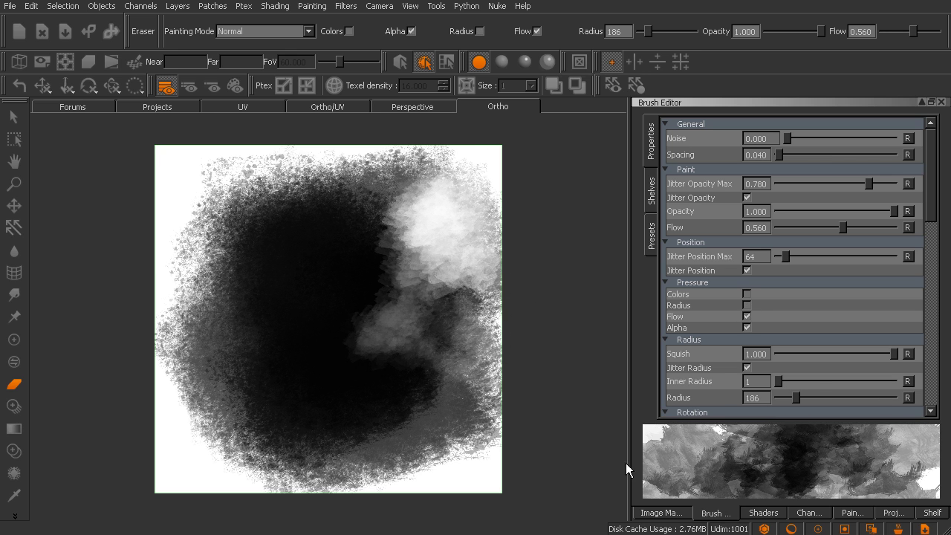
{"action": "mouse_move", "coordinate": [404, 308]}
{"action": "left_mouse_down"}
{"action": "mouse_move", "coordinate": [397, 341]}
{"action": "mouse_move", "coordinate": [420, 401]}
{"action": "mouse_move", "coordinate": [356, 378]}
{"action": "mouse_move", "coordinate": [342, 420]}
{"action": "mouse_move", "coordinate": [267, 457]}
{"action": "mouse_move", "coordinate": [321, 486]}
{"action": "mouse_move", "coordinate": [431, 483]}
{"action": "mouse_move", "coordinate": [483, 454]}
{"action": "mouse_move", "coordinate": [479, 411]}
{"action": "mouse_move", "coordinate": [504, 385]}
{"action": "mouse_move", "coordinate": [481, 446]}
{"action": "mouse_move", "coordinate": [498, 409]}
{"action": "mouse_move", "coordinate": [487, 321]}
{"action": "mouse_move", "coordinate": [514, 272]}
{"action": "mouse_move", "coordinate": [479, 186]}
{"action": "mouse_move", "coordinate": [413, 163]}
{"action": "mouse_move", "coordinate": [292, 164]}
{"action": "mouse_move", "coordinate": [205, 195]}
{"action": "mouse_move", "coordinate": [216, 182]}
{"action": "mouse_move", "coordinate": [295, 173]}
{"action": "mouse_move", "coordinate": [231, 239]}
{"action": "mouse_move", "coordinate": [165, 229]}
{"action": "mouse_move", "coordinate": [364, 237]}
{"action": "mouse_move", "coordinate": [375, 264]}
{"action": "mouse_move", "coordinate": [357, 207]}
{"action": "mouse_move", "coordinate": [420, 172]}
{"action": "mouse_move", "coordinate": [303, 202]}
{"action": "mouse_move", "coordinate": [191, 314]}
{"action": "mouse_move", "coordinate": [187, 425]}
{"action": "mouse_move", "coordinate": [201, 437]}
{"action": "mouse_move", "coordinate": [215, 428]}
{"action": "mouse_move", "coordinate": [220, 456]}
{"action": "mouse_move", "coordinate": [266, 476]}
{"action": "mouse_move", "coordinate": [301, 466]}
{"action": "left_mouse_up"}
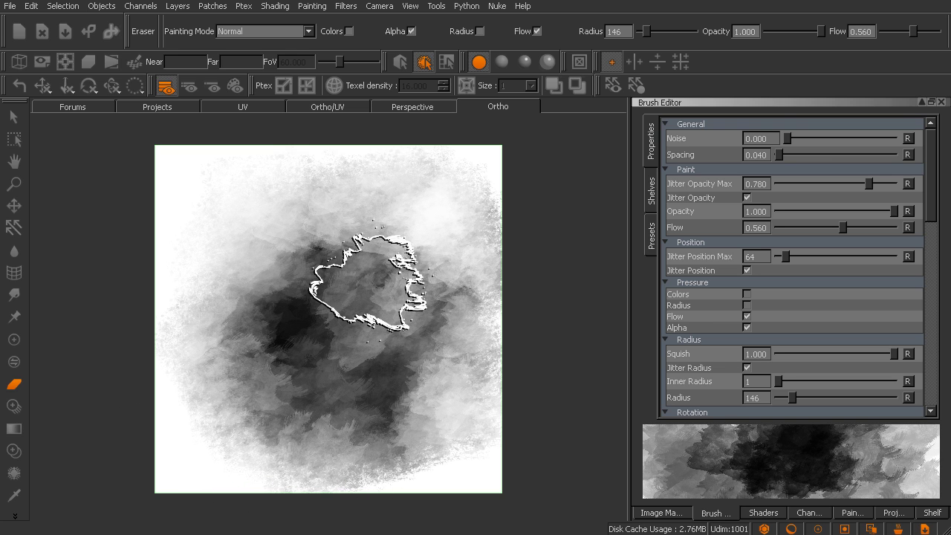
Paint with stormCloud with Pressure Radius off, then erase to lighten the dark centre.
{"action": "key", "text": "p"}
{"action": "key", "text": "space"}
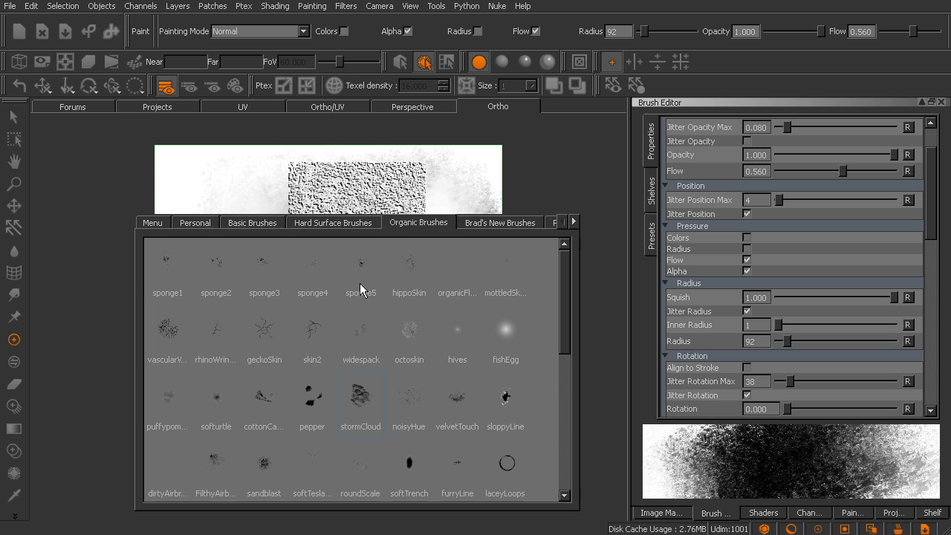
{"action": "left_click", "coordinate": [349, 223]}
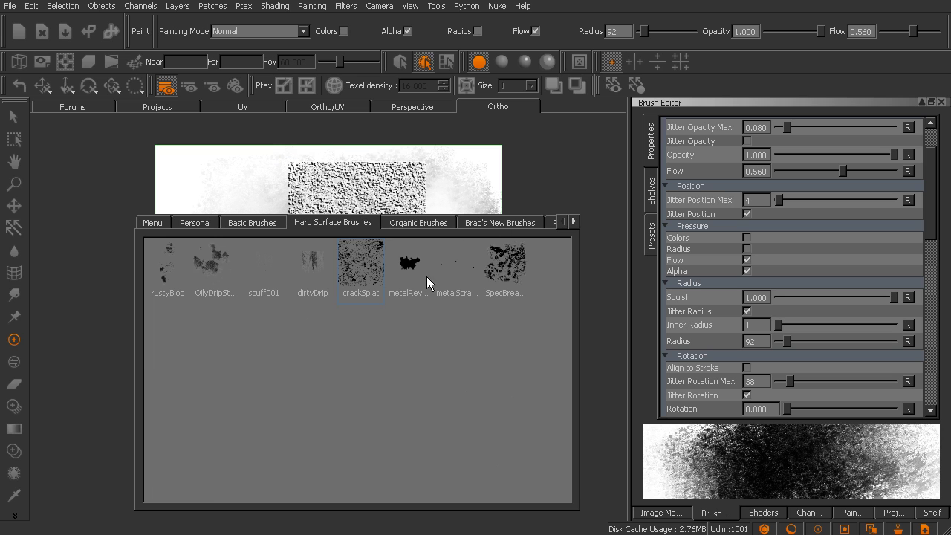
{"action": "left_click", "coordinate": [419, 223]}
{"action": "left_click", "coordinate": [360, 398]}
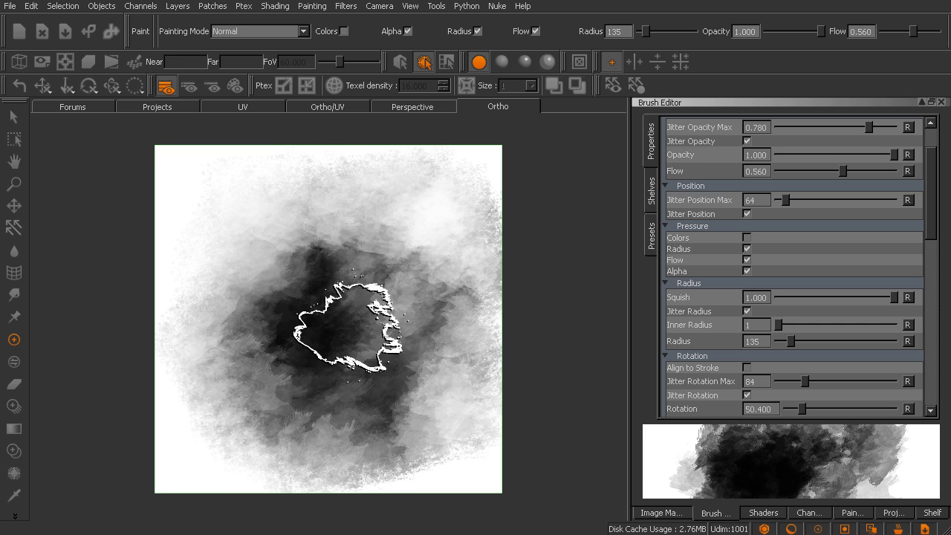
{"action": "left_click", "coordinate": [747, 249]}
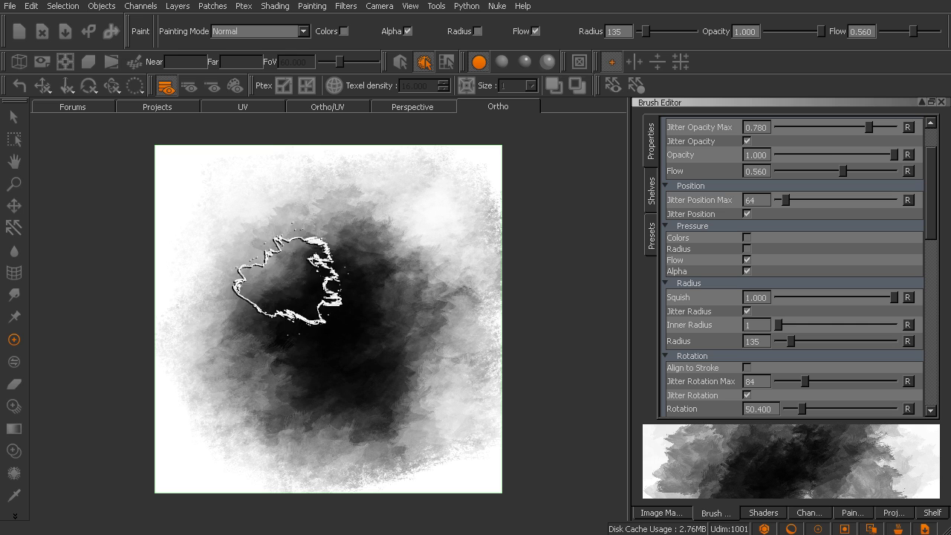
{"action": "key", "text": "e"}
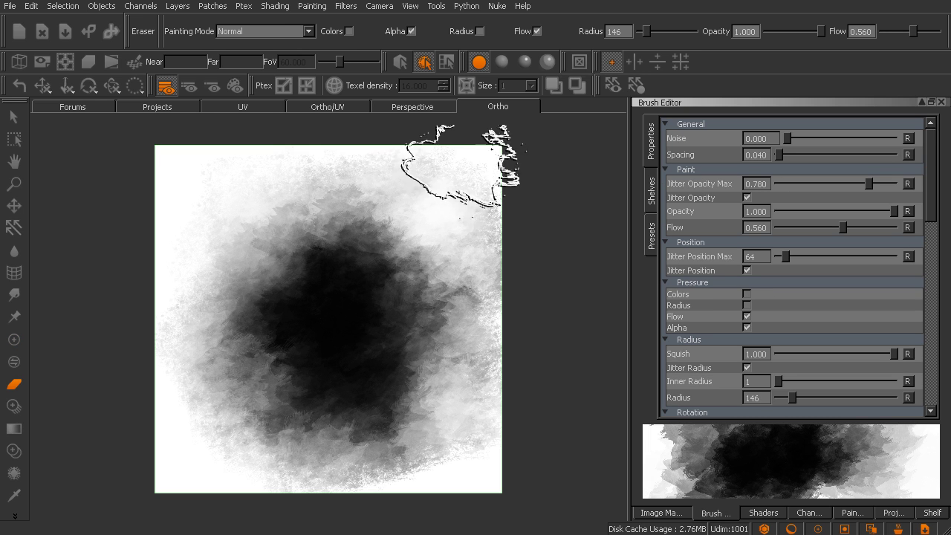
{"action": "mouse_move", "coordinate": [397, 227]}
{"action": "left_mouse_down"}
{"action": "mouse_move", "coordinate": [419, 212]}
{"action": "mouse_move", "coordinate": [489, 253]}
{"action": "mouse_move", "coordinate": [453, 308]}
{"action": "mouse_move", "coordinate": [472, 216]}
{"action": "left_mouse_up"}
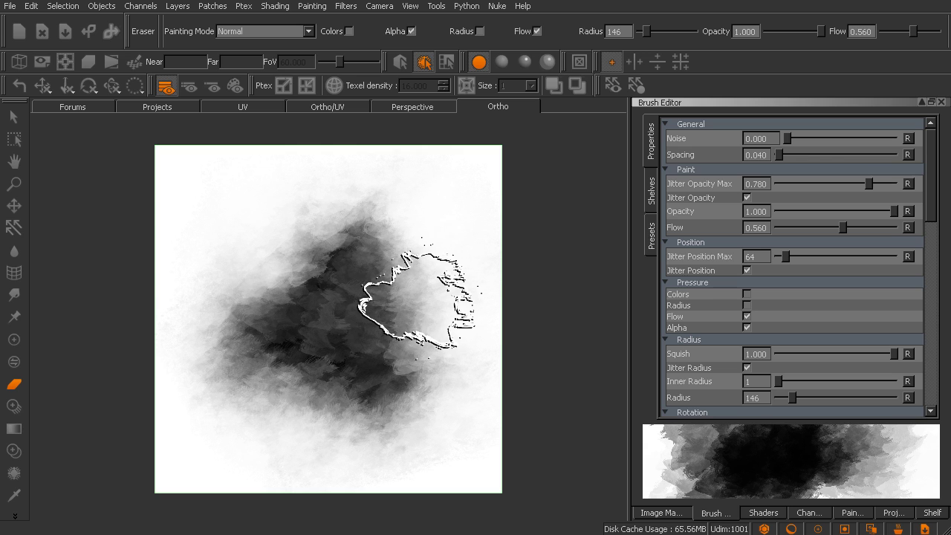
Target the paint layer and dock the diffuse channel's Layers palette at left, narrowed.
{"action": "key", "text": "grave"}
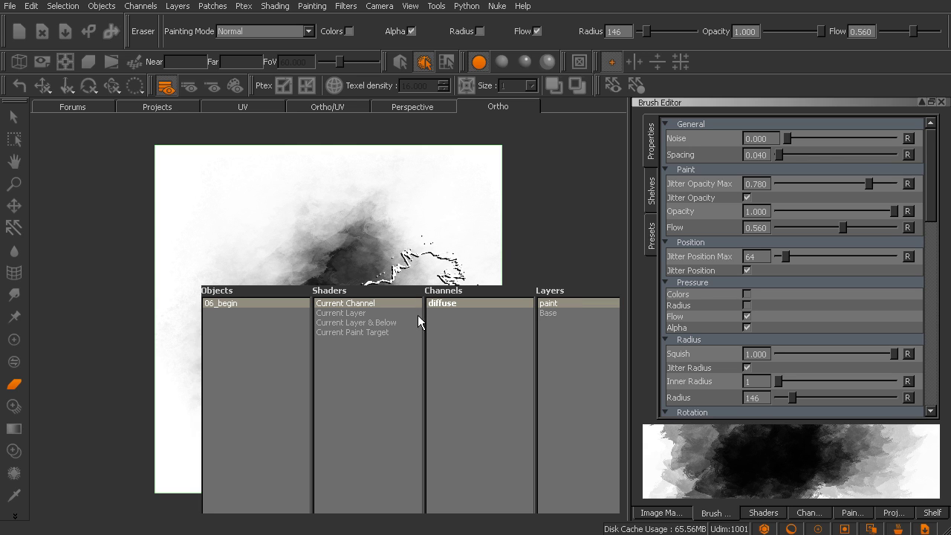
{"action": "left_click", "coordinate": [558, 303]}
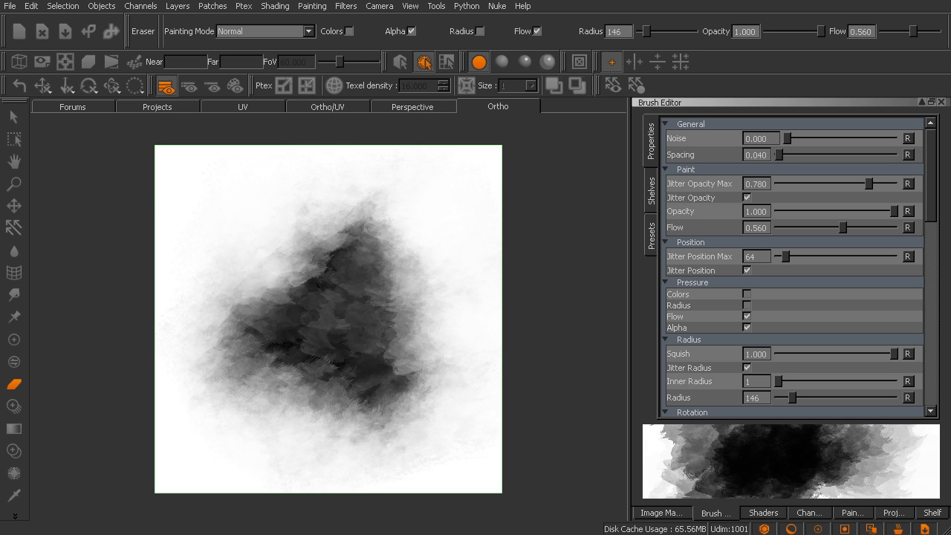
{"action": "left_click", "coordinate": [809, 513]}
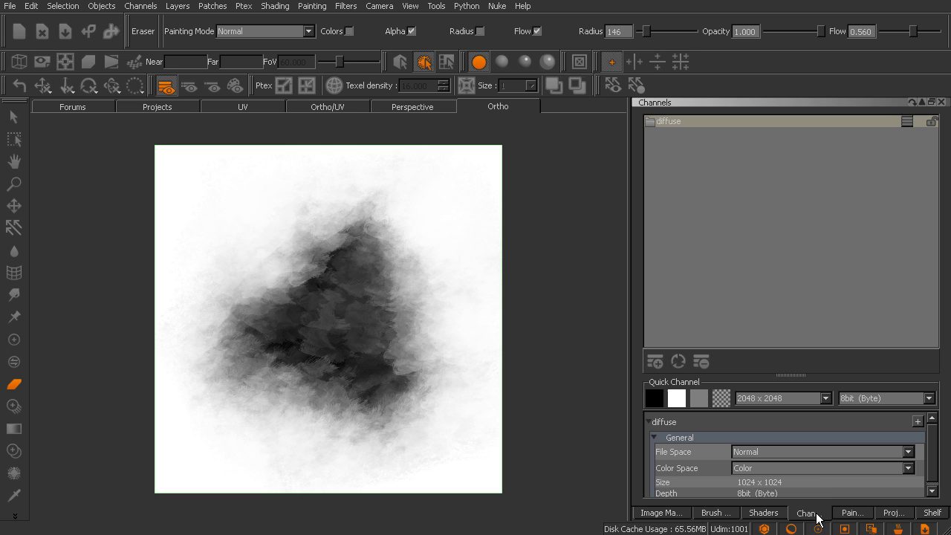
{"action": "left_click", "coordinate": [908, 122]}
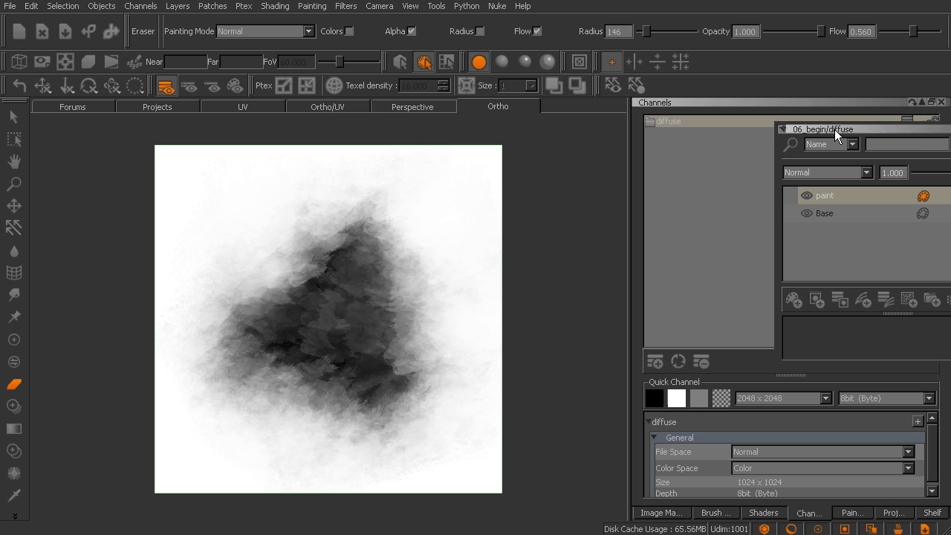
{"action": "left_click_drag", "start_coordinate": [835, 129], "coordinate": [48, 187]}
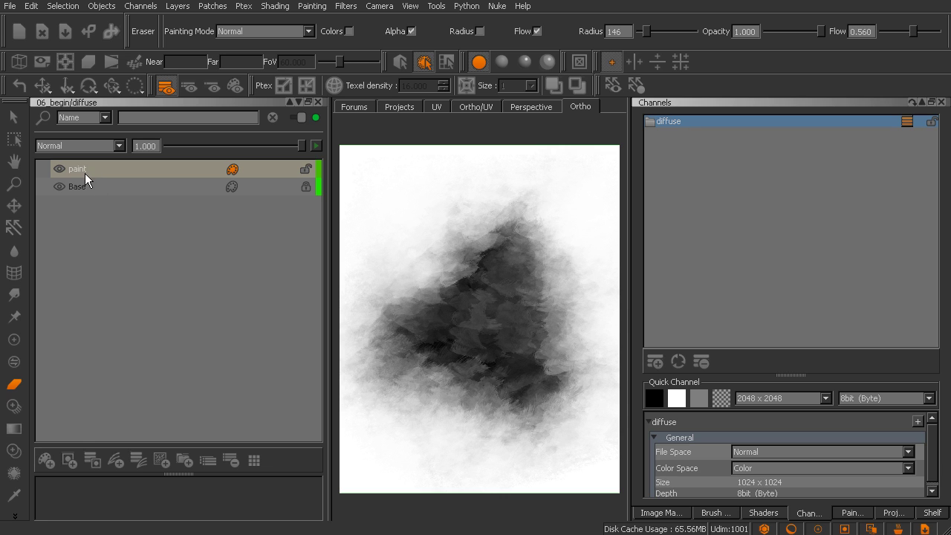
{"action": "left_click", "coordinate": [315, 103]}
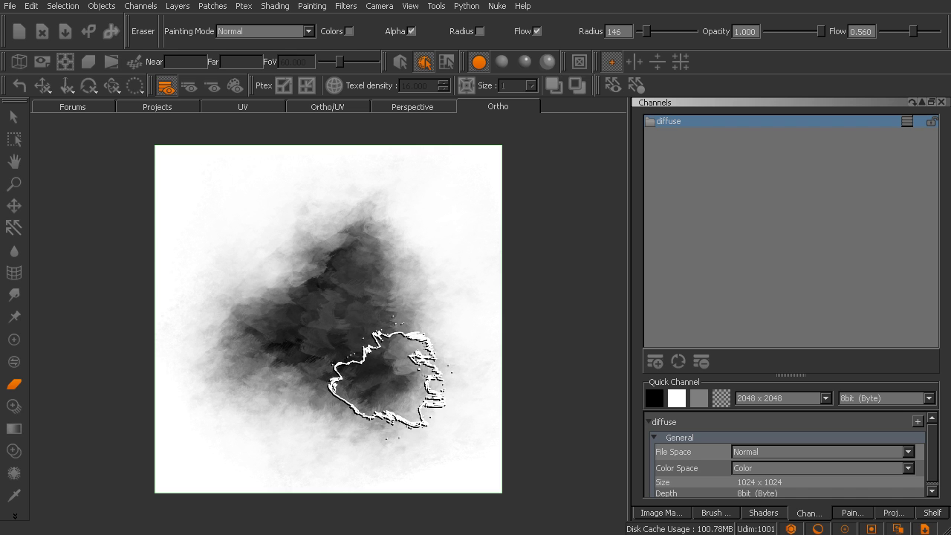
{"action": "left_click", "coordinate": [908, 121]}
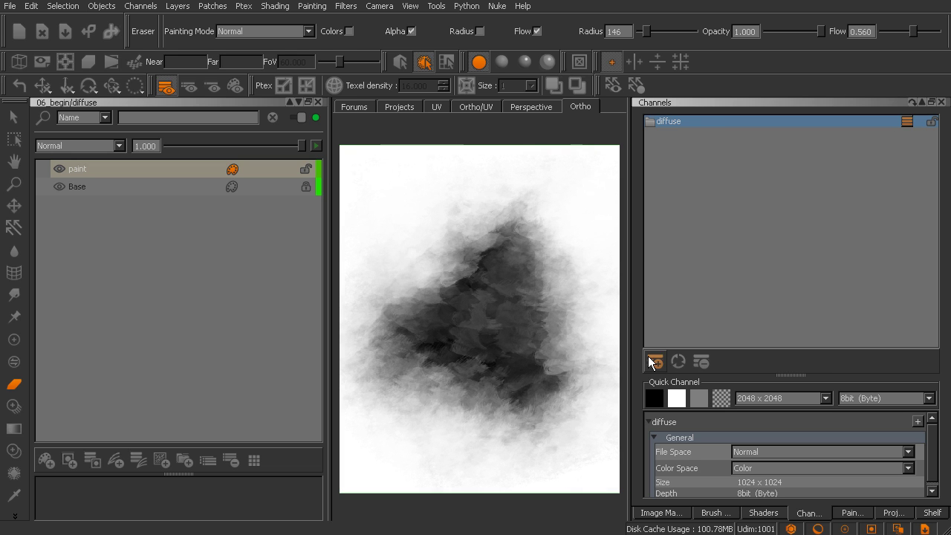
{"action": "left_click_drag", "start_coordinate": [329, 389], "coordinate": [210, 389]}
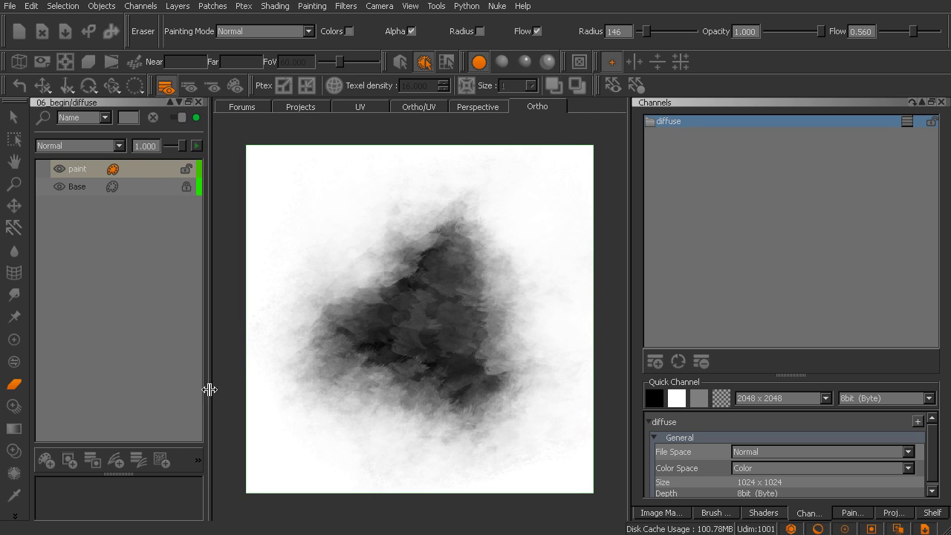
Open Export Selected Layers for the paint layer and resize and reposition its dialog.
{"action": "left_click", "coordinate": [83, 169]}
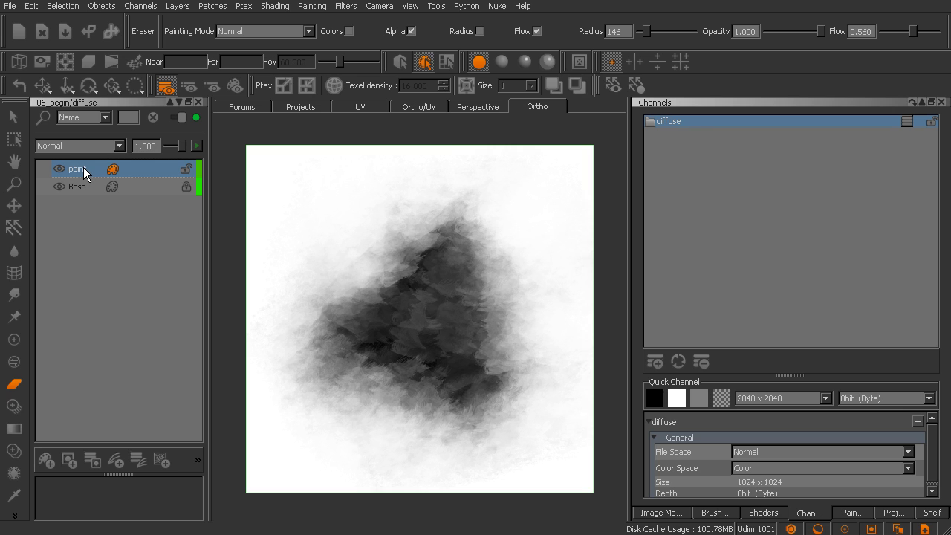
{"action": "right_click", "coordinate": [83, 169]}
{"action": "mouse_move", "coordinate": [159, 455]}
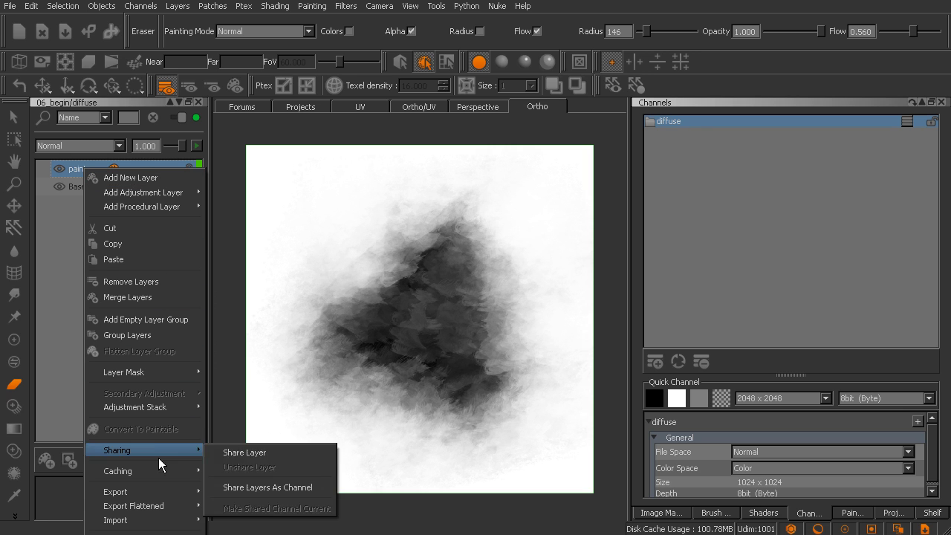
{"action": "mouse_move", "coordinate": [156, 493]}
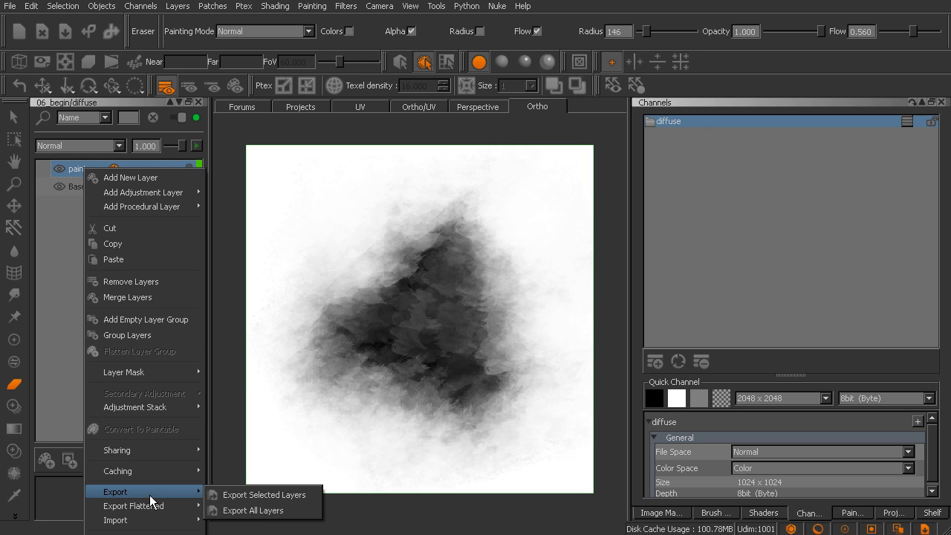
{"action": "left_click", "coordinate": [249, 498]}
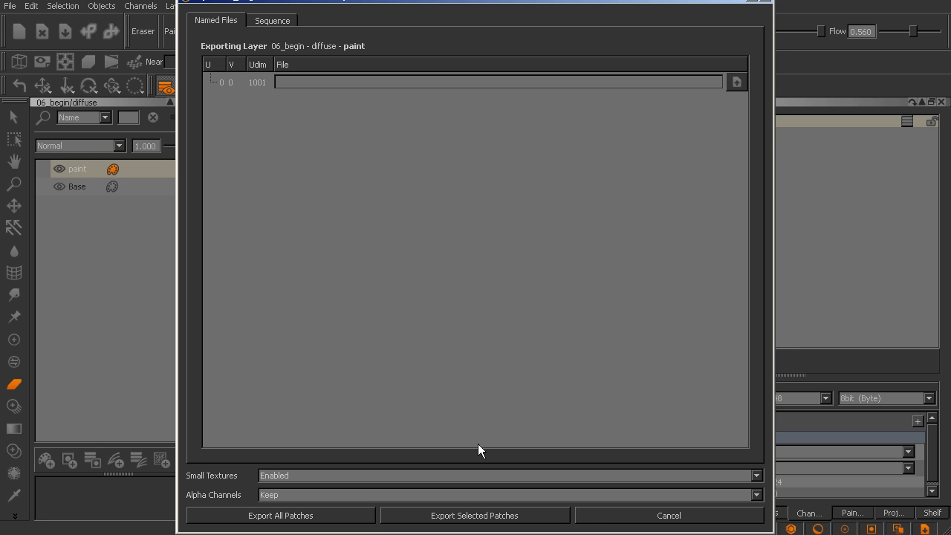
{"action": "left_click_drag", "start_coordinate": [770, 529], "coordinate": [758, 427]}
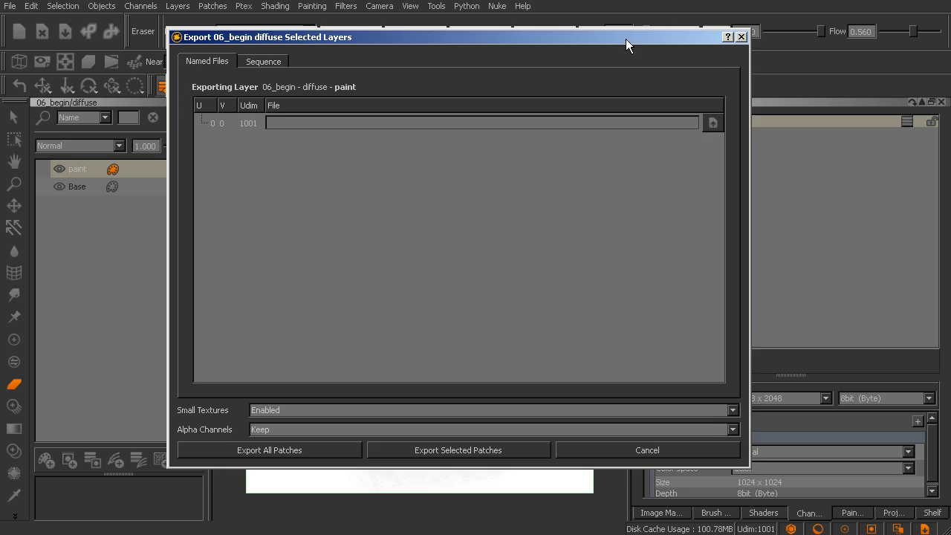
{"action": "left_click_drag", "start_coordinate": [626, 39], "coordinate": [624, 67]}
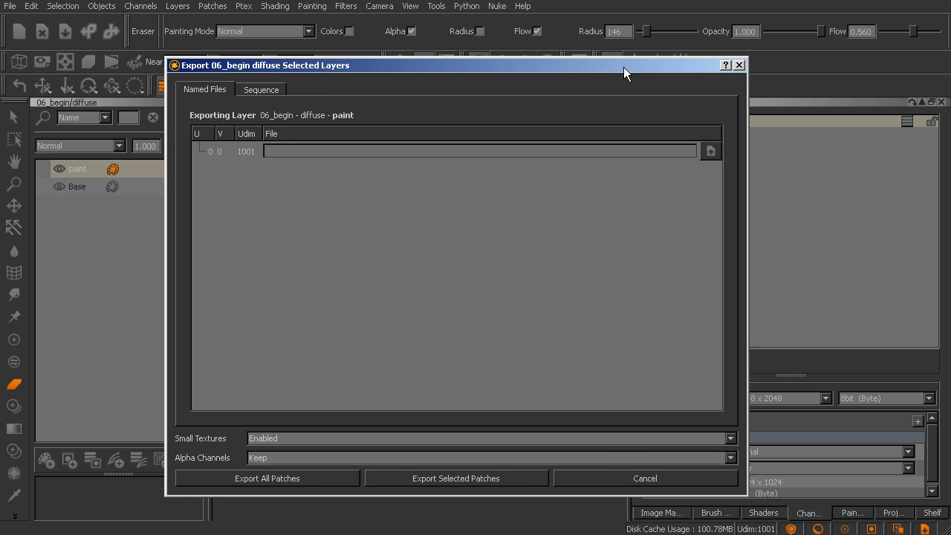
Set the export file to brush01.png in the Referenced Files/Brushes folder.
{"action": "left_click", "coordinate": [709, 152]}
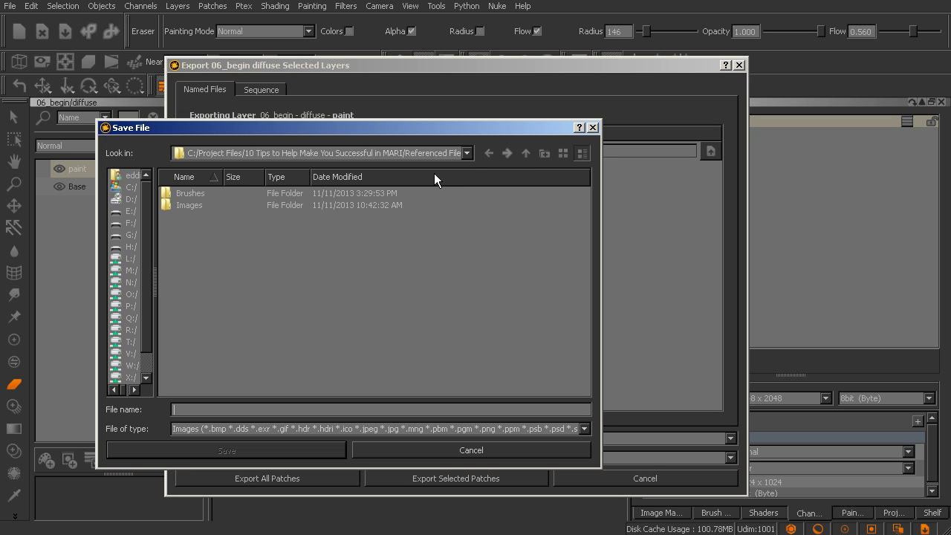
{"action": "left_click", "coordinate": [526, 153]}
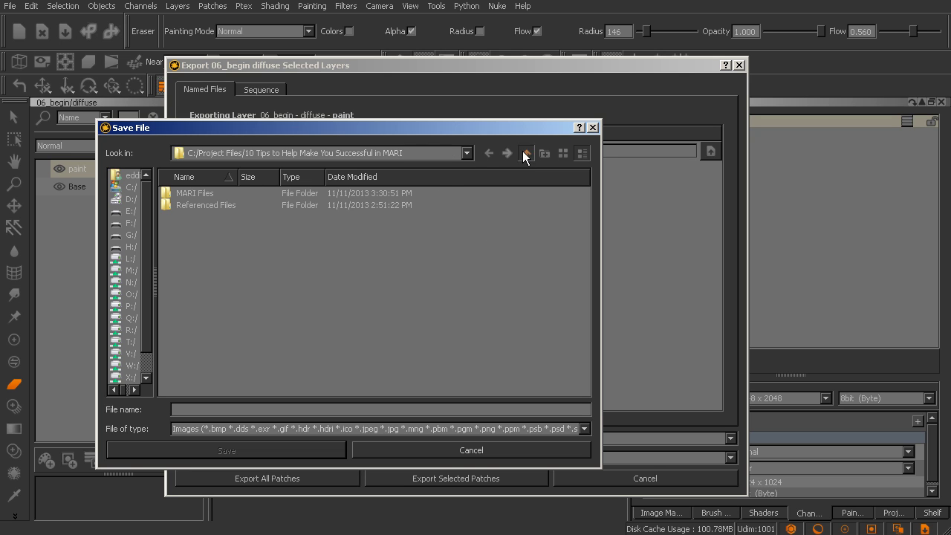
{"action": "double_click", "coordinate": [216, 207]}
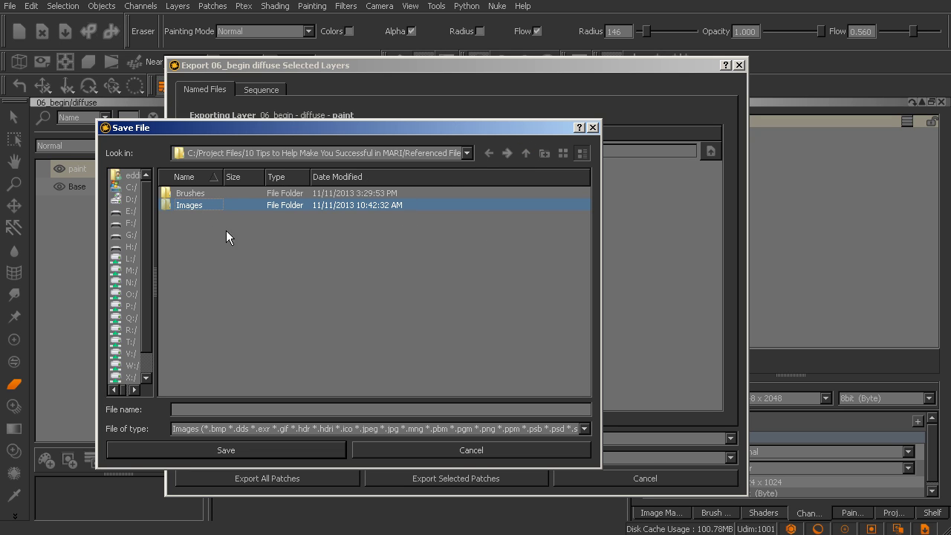
{"action": "double_click", "coordinate": [193, 192]}
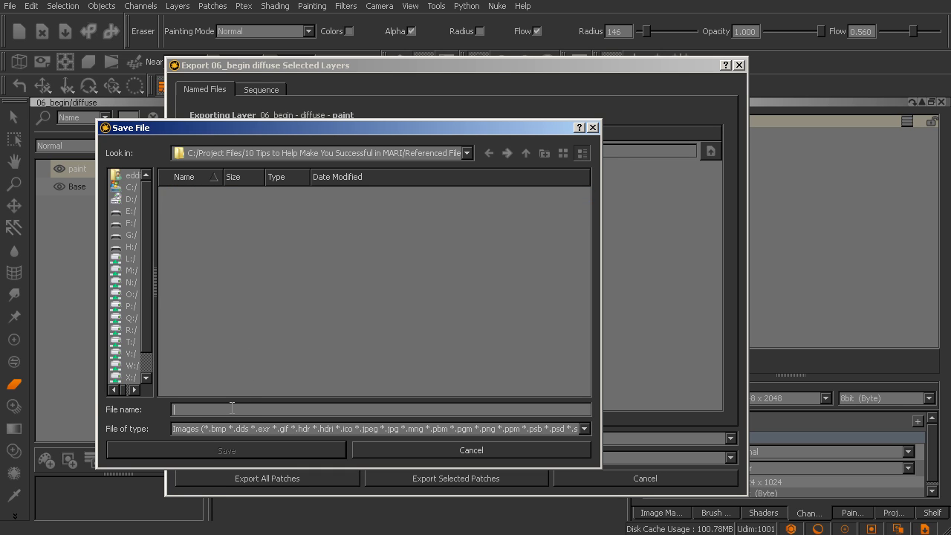
{"action": "type", "text": "brush01.png"}
{"action": "left_click", "coordinate": [314, 448]}
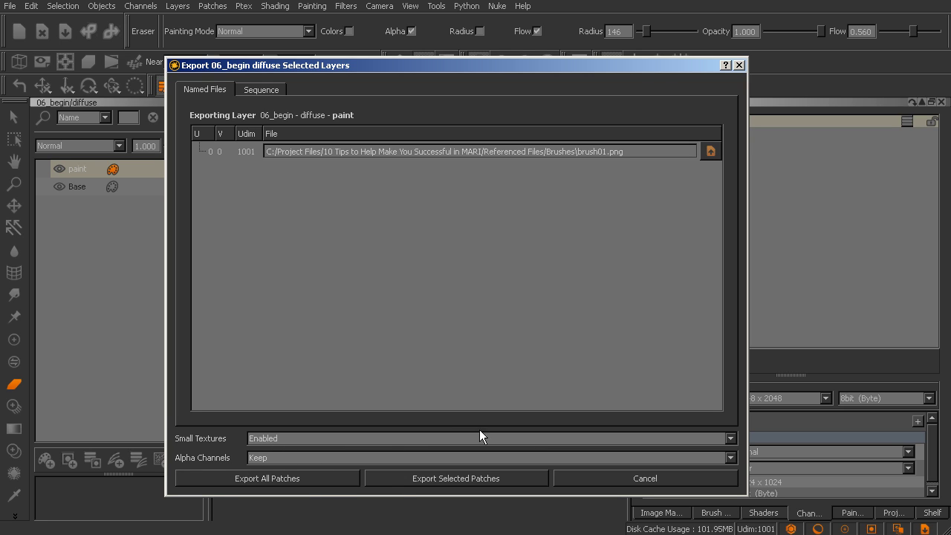
Export the paint layer's patches, then fill its patch with Transparent.
{"action": "left_click", "coordinate": [321, 478]}
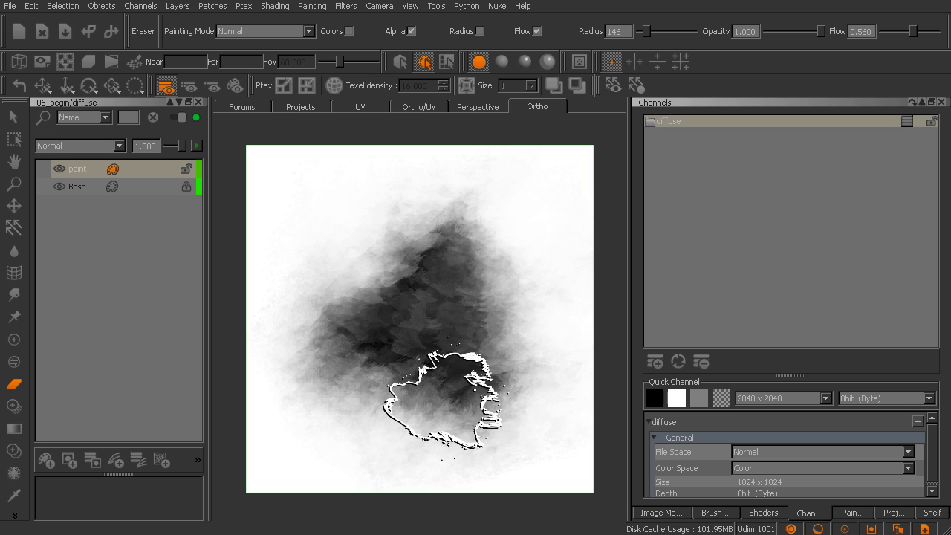
{"action": "left_click", "coordinate": [214, 6]}
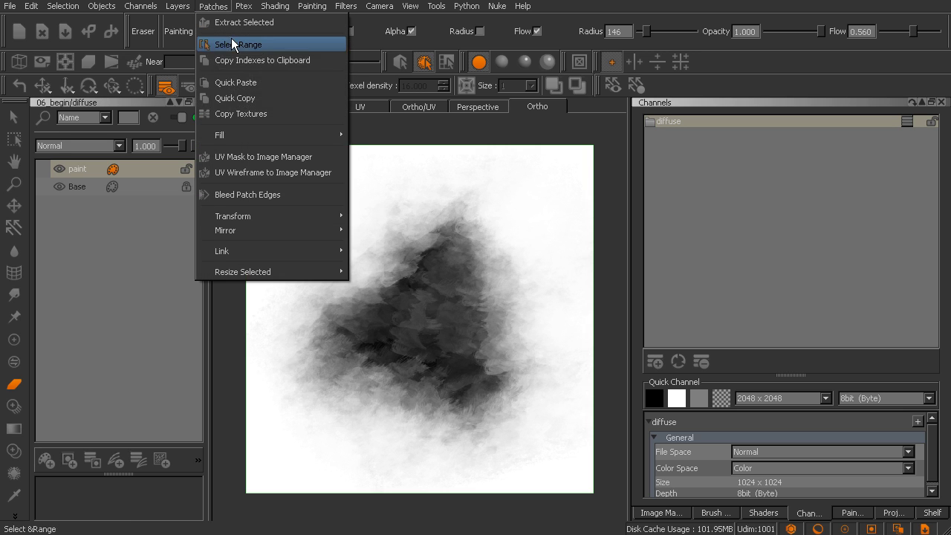
{"action": "mouse_move", "coordinate": [260, 134]}
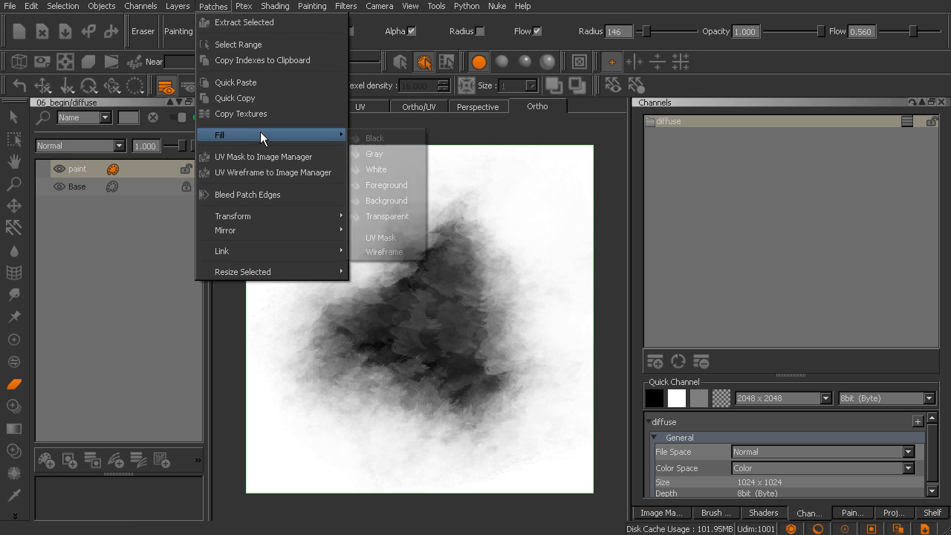
{"action": "left_click", "coordinate": [387, 217]}
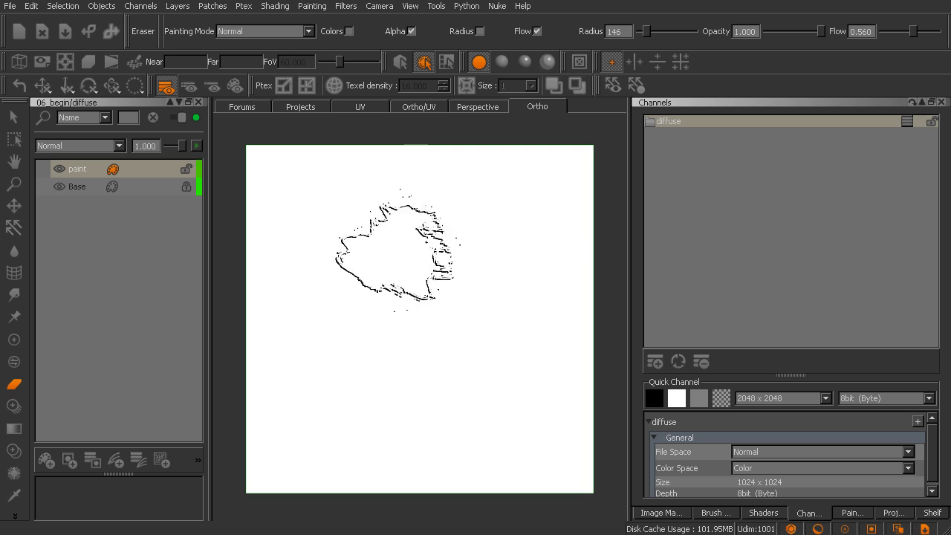
Select the Hard100 brush from the brush palette.
{"action": "key", "text": "b"}
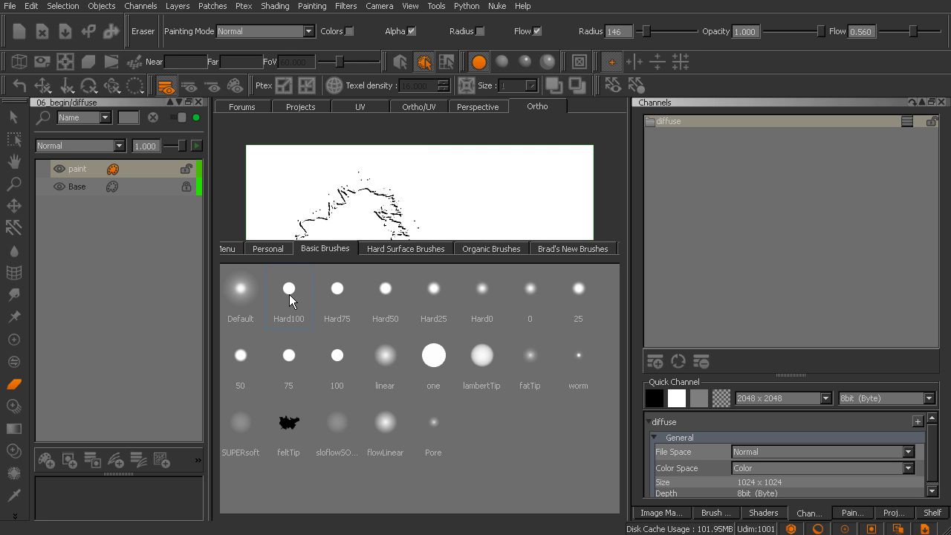
{"action": "left_click", "coordinate": [288, 290]}
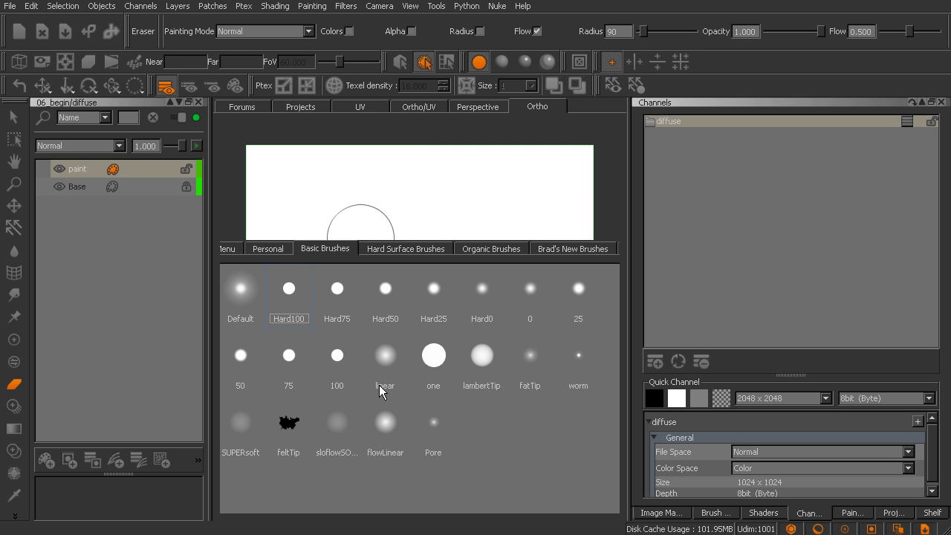
{"action": "key", "text": "b"}
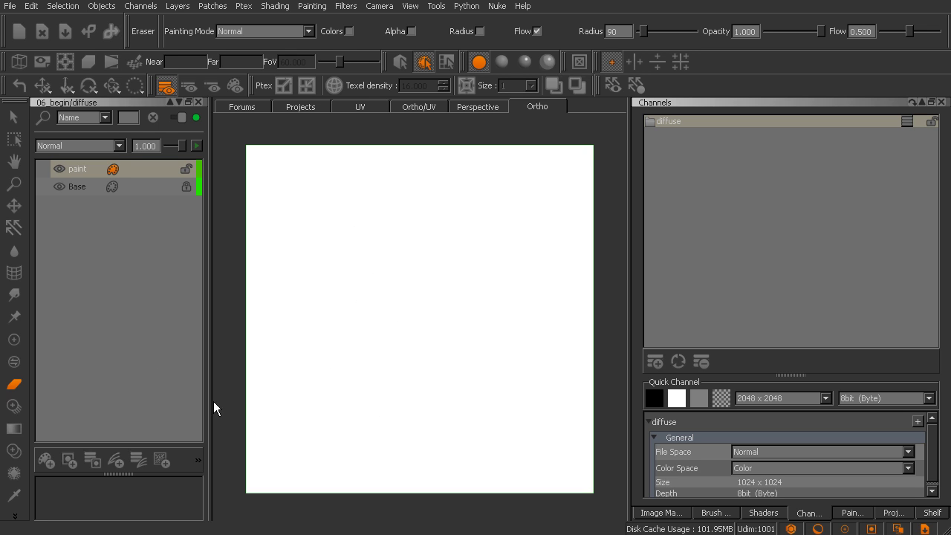
Switch to painting with Hard100, then paint a black test stroke and undo it.
{"action": "key", "text": "p"}
{"action": "key", "text": "b"}
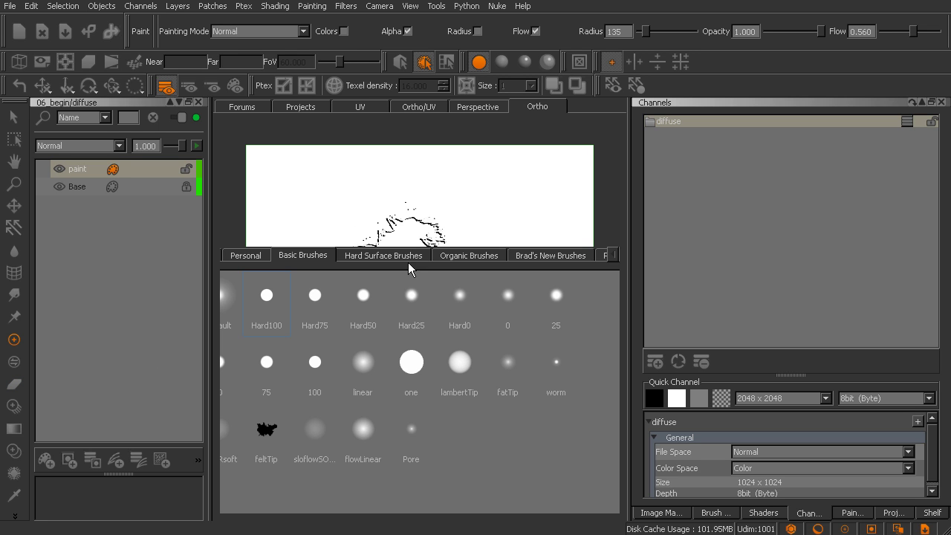
{"action": "left_click", "coordinate": [267, 302]}
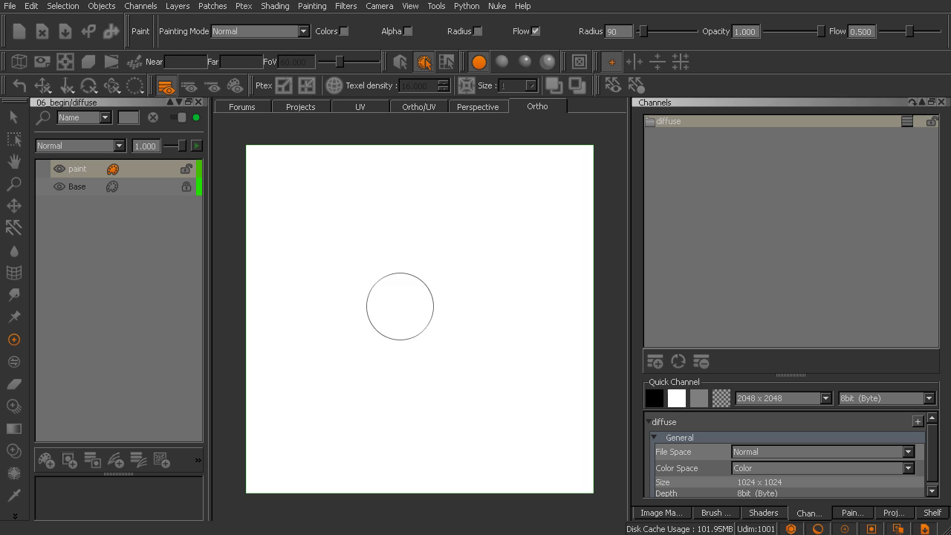
{"action": "mouse_move", "coordinate": [396, 223]}
{"action": "left_mouse_down"}
{"action": "mouse_move", "coordinate": [455, 395]}
{"action": "mouse_move", "coordinate": [471, 275]}
{"action": "mouse_move", "coordinate": [429, 223]}
{"action": "mouse_move", "coordinate": [435, 389]}
{"action": "mouse_move", "coordinate": [382, 316]}
{"action": "left_mouse_up"}
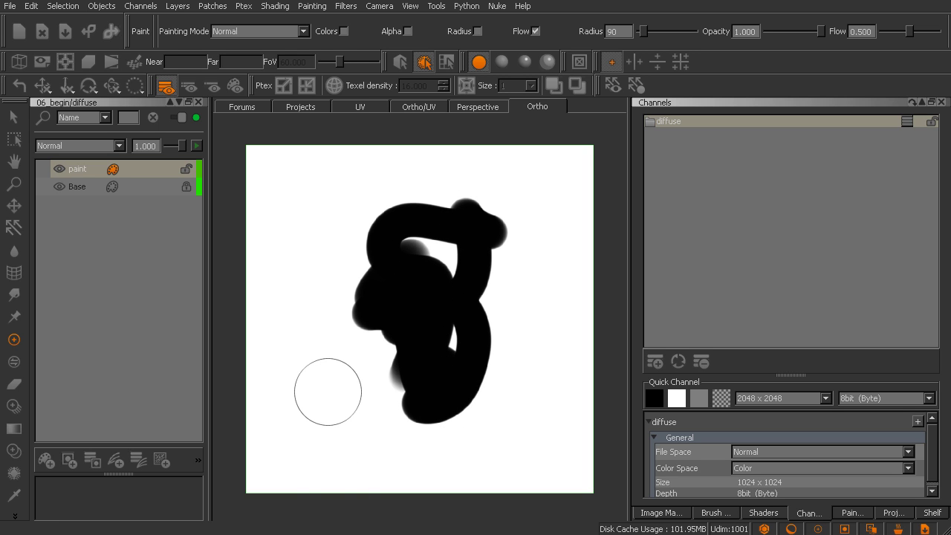
{"action": "key", "text": "BackSpace"}
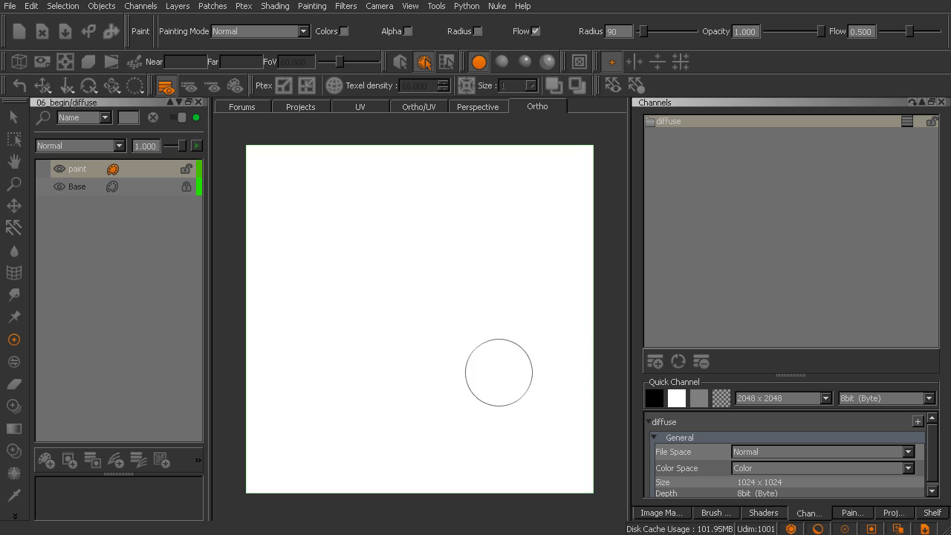
Show the Brush Editor properties and scroll down to the Bitmap Path field.
{"action": "left_click", "coordinate": [713, 512]}
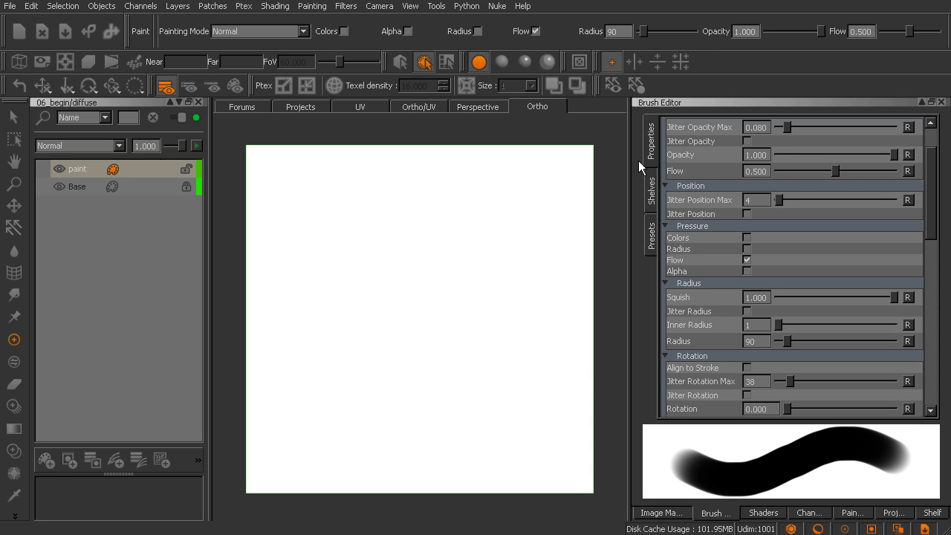
{"action": "left_click_drag", "start_coordinate": [931, 218], "coordinate": [923, 296]}
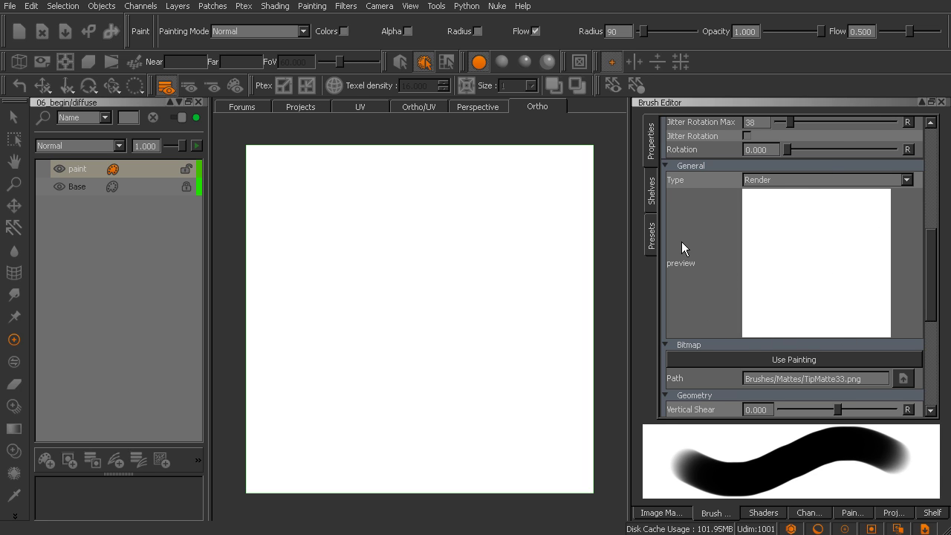
{"action": "left_click_drag", "start_coordinate": [934, 290], "coordinate": [930, 302]}
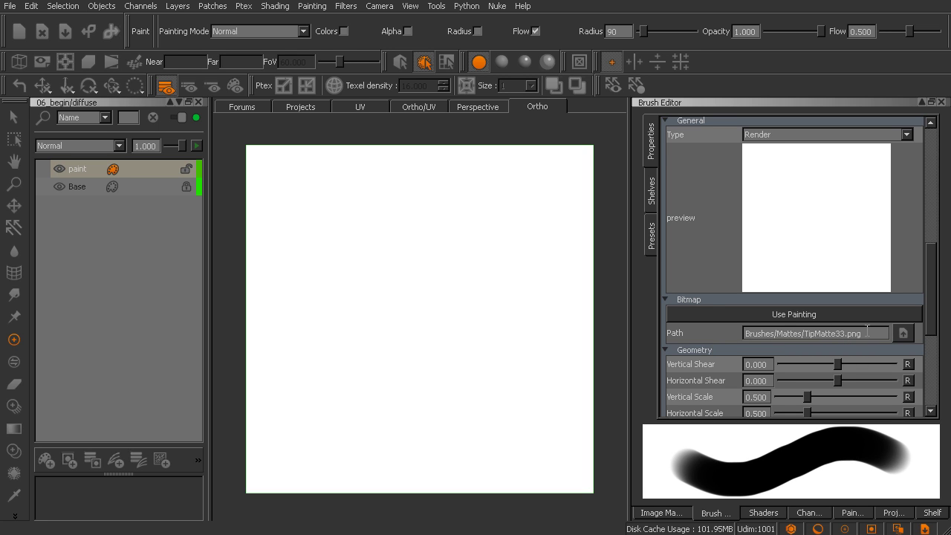
Load brush01.png from Project Files' Referenced Files/Brushes folder as the brush bitmap.
{"action": "left_click", "coordinate": [902, 333]}
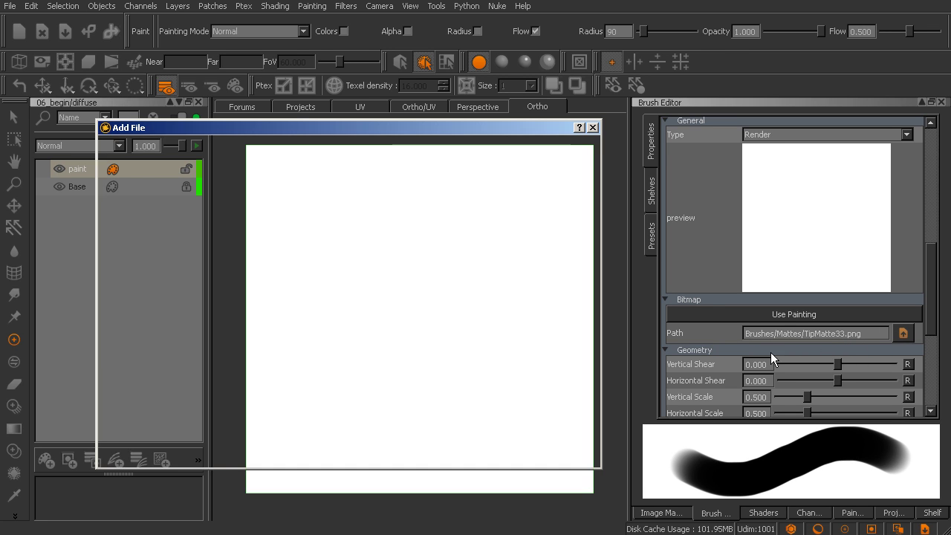
{"action": "left_click", "coordinate": [132, 188]}
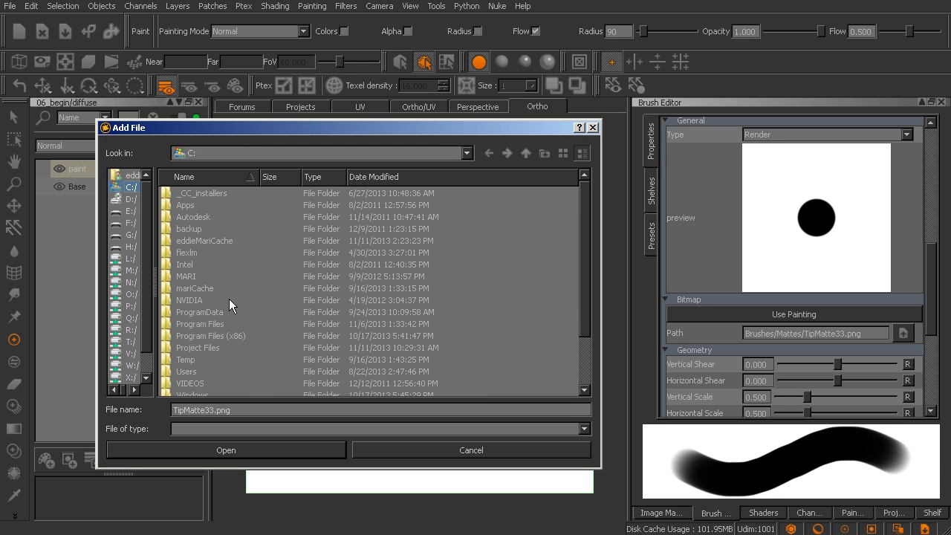
{"action": "double_click", "coordinate": [222, 348]}
{"action": "double_click", "coordinate": [248, 207]}
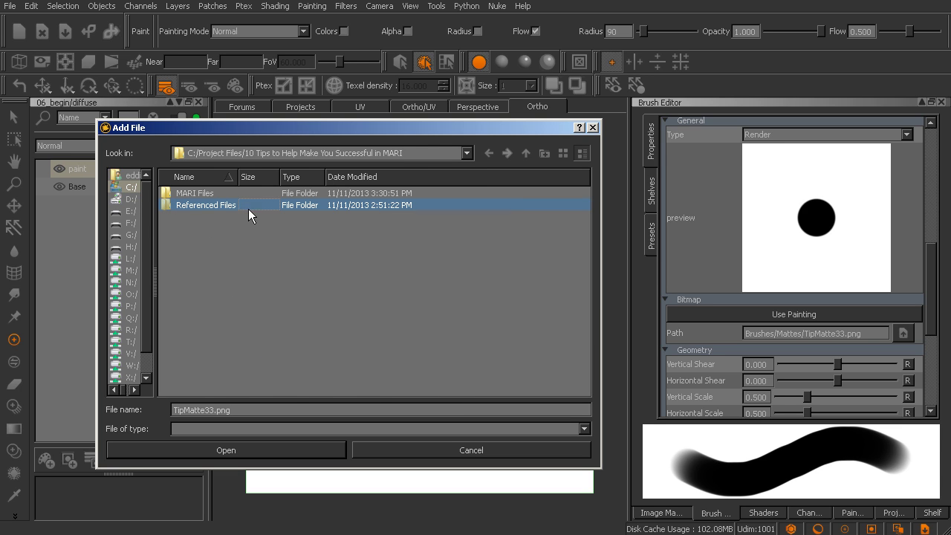
{"action": "double_click", "coordinate": [215, 205]}
{"action": "double_click", "coordinate": [202, 195]}
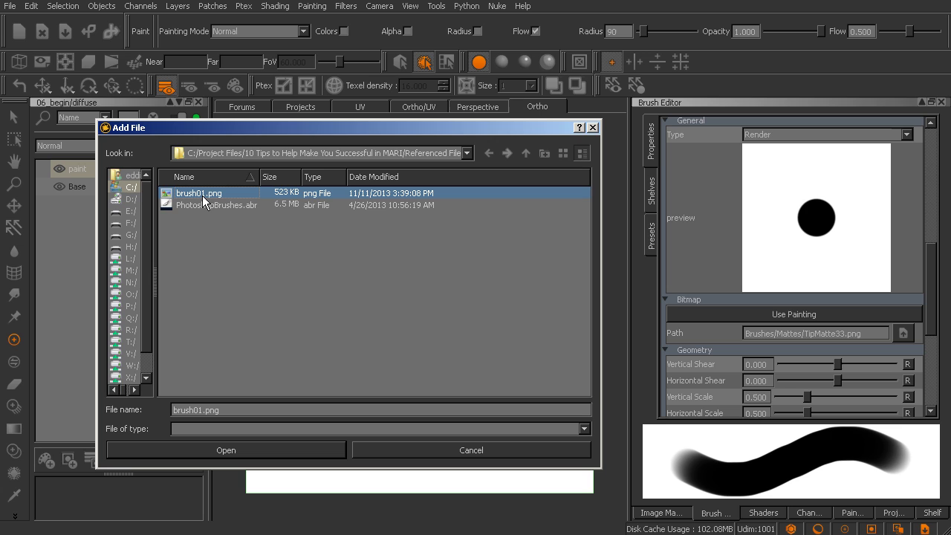
{"action": "left_click", "coordinate": [265, 450]}
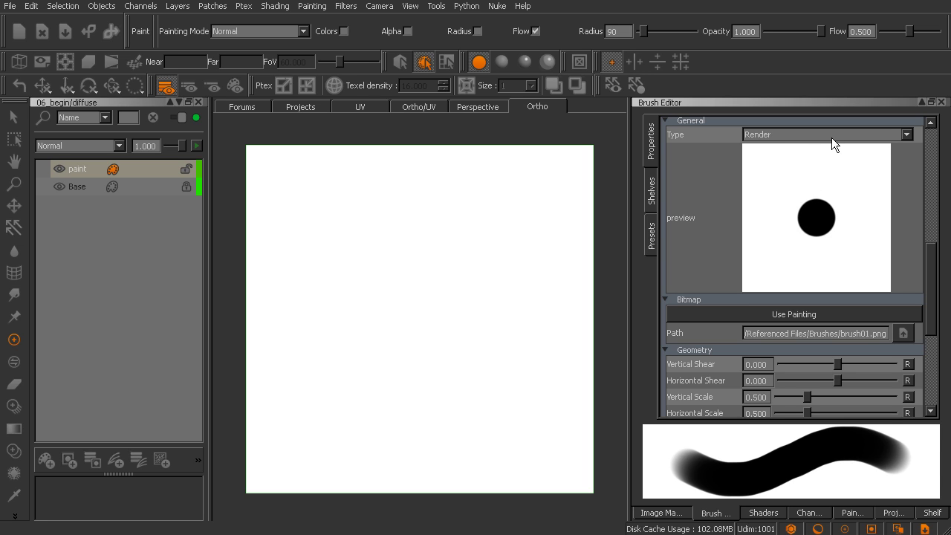
Change the Brush Editor's General Type from Render to Bitmap.
{"action": "left_click", "coordinate": [809, 136]}
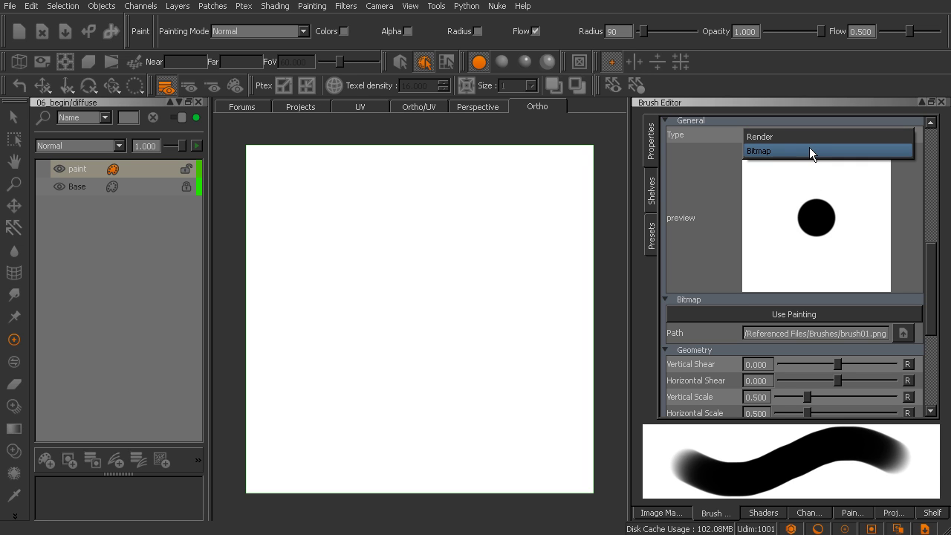
{"action": "left_click", "coordinate": [808, 149]}
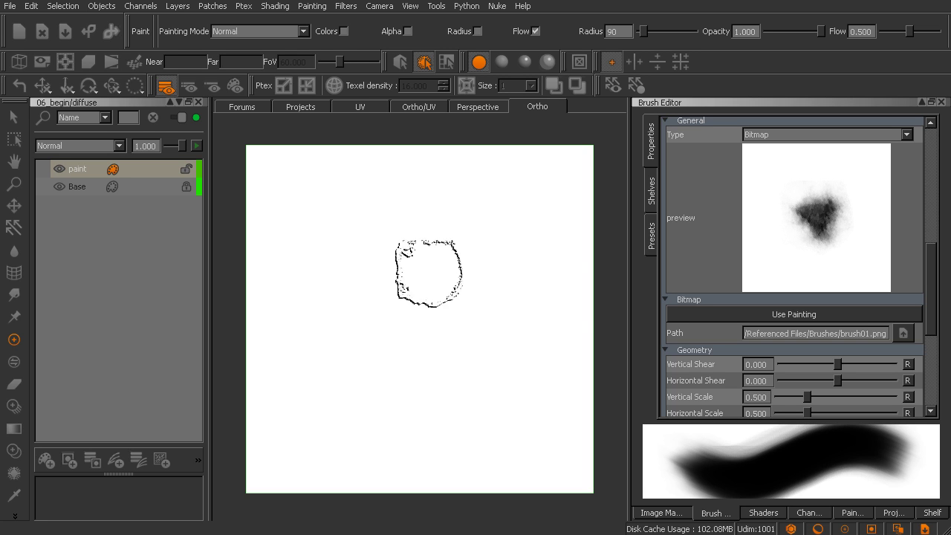
{"action": "left_click_drag", "start_coordinate": [926, 294], "coordinate": [929, 167]}
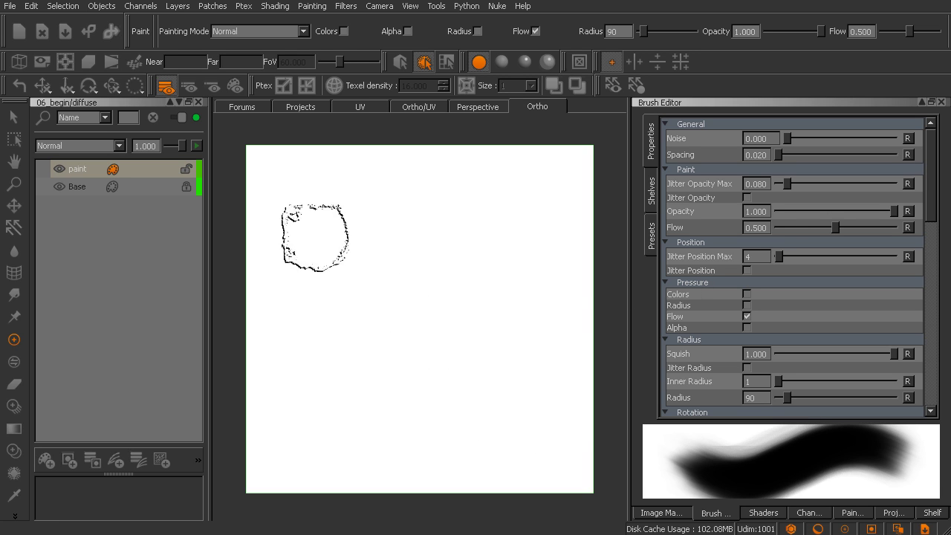
Paint and undo a bitmap test stroke, then raise brush spacing to 0.240.
{"action": "mouse_move", "coordinate": [313, 238]}
{"action": "left_mouse_down"}
{"action": "mouse_move", "coordinate": [418, 297]}
{"action": "mouse_move", "coordinate": [376, 335]}
{"action": "mouse_move", "coordinate": [407, 370]}
{"action": "mouse_move", "coordinate": [380, 413]}
{"action": "left_mouse_up"}
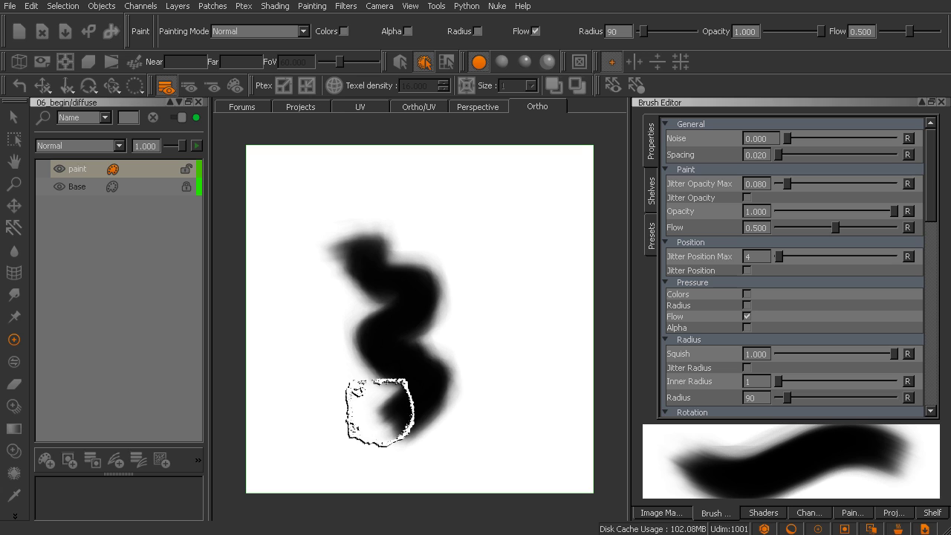
{"action": "key", "text": "ctrl+z"}
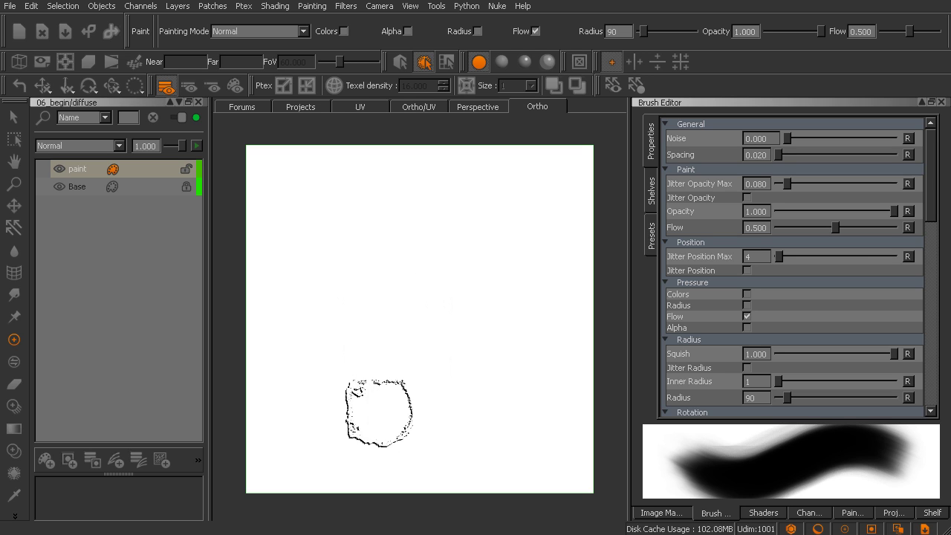
{"action": "left_click_drag", "start_coordinate": [780, 159], "coordinate": [785, 156]}
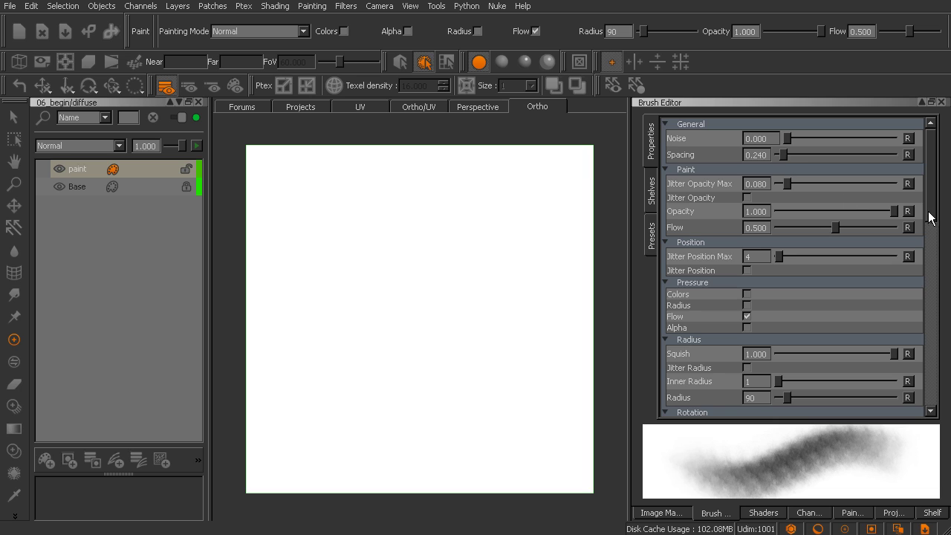
{"action": "left_click_drag", "start_coordinate": [929, 213], "coordinate": [929, 272]}
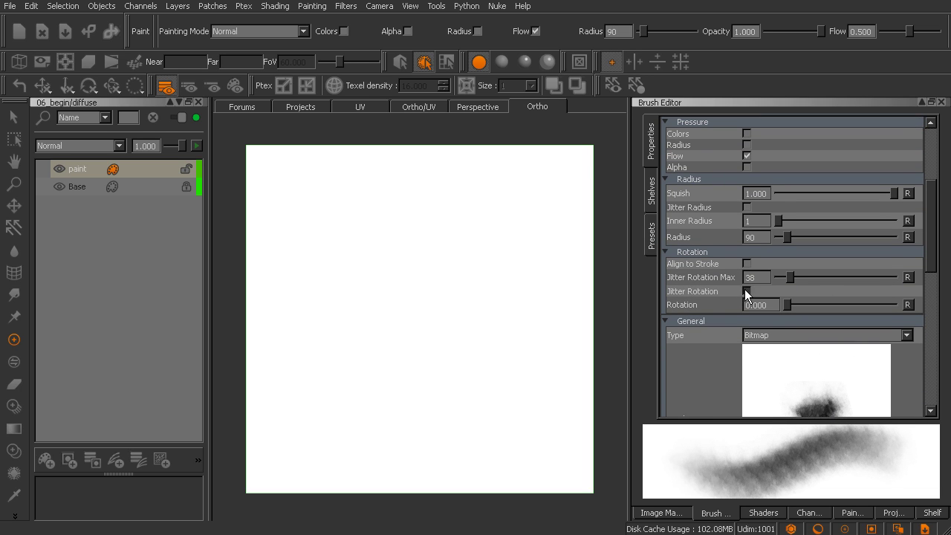
Enable Jitter Rotation and Jitter Radius, then paint and undo a grey test stroke.
{"action": "left_click", "coordinate": [746, 290]}
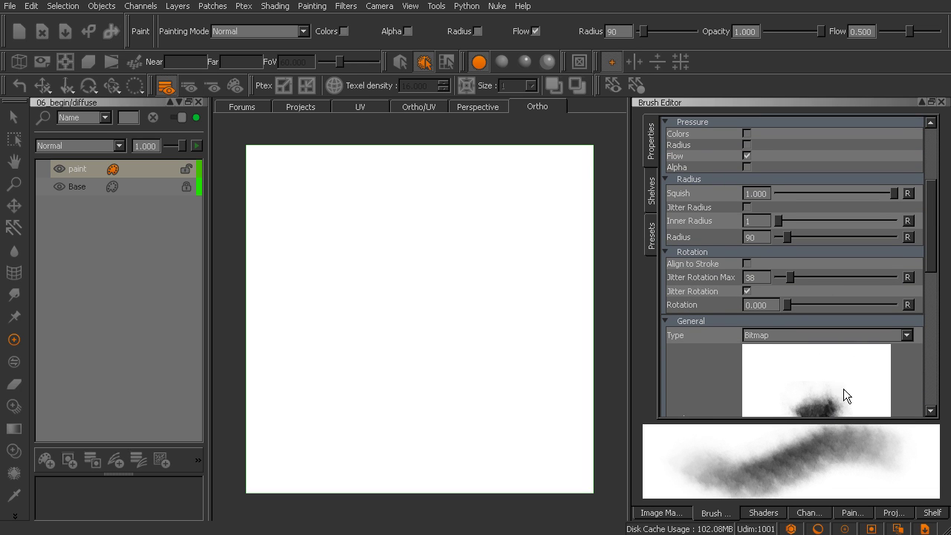
{"action": "left_click", "coordinate": [746, 206]}
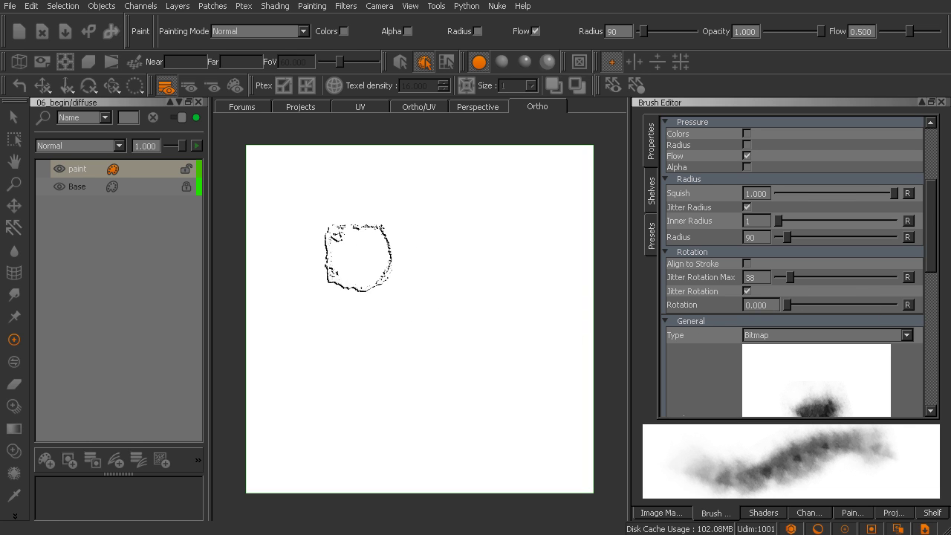
{"action": "mouse_move", "coordinate": [371, 260]}
{"action": "left_mouse_down"}
{"action": "mouse_move", "coordinate": [411, 278]}
{"action": "mouse_move", "coordinate": [420, 323]}
{"action": "mouse_move", "coordinate": [376, 336]}
{"action": "mouse_move", "coordinate": [378, 355]}
{"action": "mouse_move", "coordinate": [423, 372]}
{"action": "mouse_move", "coordinate": [463, 340]}
{"action": "mouse_move", "coordinate": [431, 404]}
{"action": "mouse_move", "coordinate": [346, 412]}
{"action": "mouse_move", "coordinate": [327, 321]}
{"action": "mouse_move", "coordinate": [353, 289]}
{"action": "mouse_move", "coordinate": [390, 302]}
{"action": "mouse_move", "coordinate": [400, 287]}
{"action": "mouse_move", "coordinate": [440, 300]}
{"action": "mouse_move", "coordinate": [474, 264]}
{"action": "mouse_move", "coordinate": [487, 286]}
{"action": "left_mouse_up"}
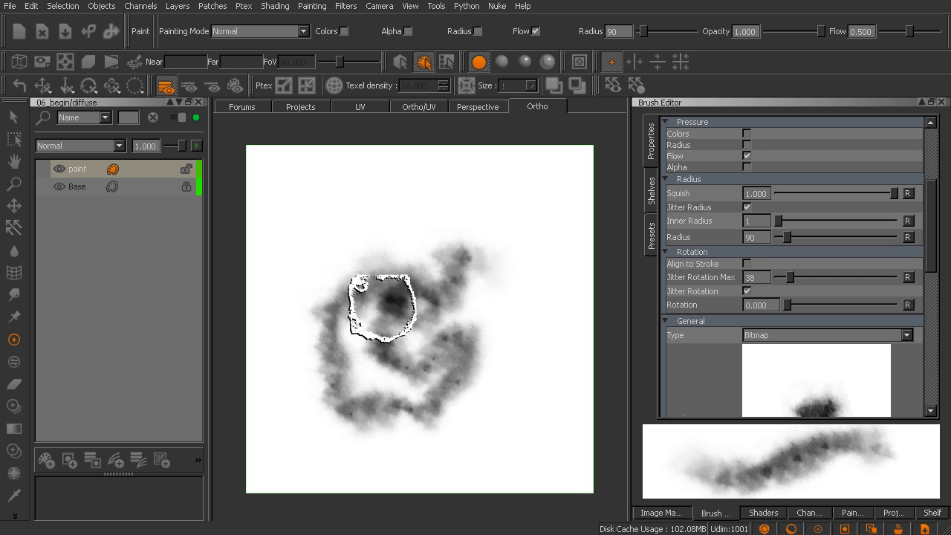
{"action": "key", "text": "ctrl+z"}
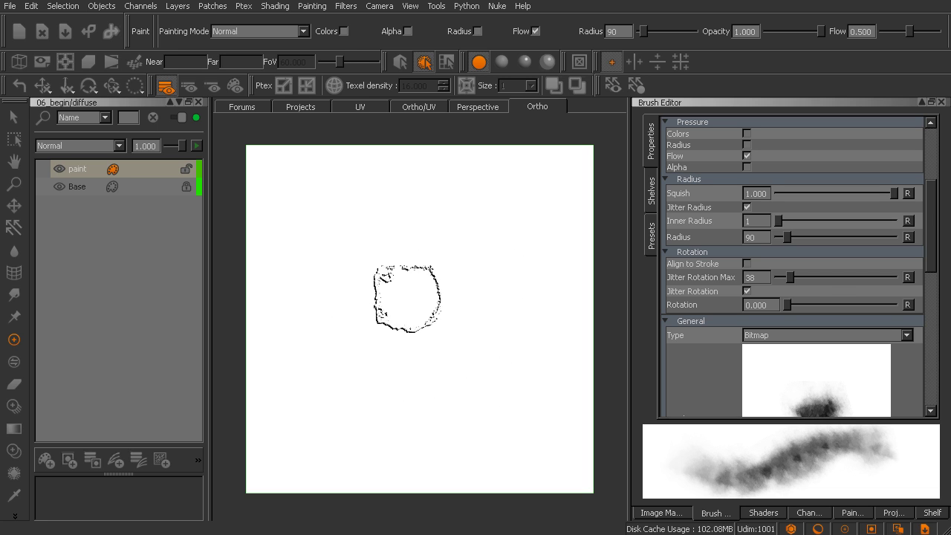
Enlarge the brush radius, paint grungy grey test strokes, then clear them.
{"action": "left_click_drag", "start_coordinate": [402, 306], "coordinate": [408, 303], "text": "shift"}
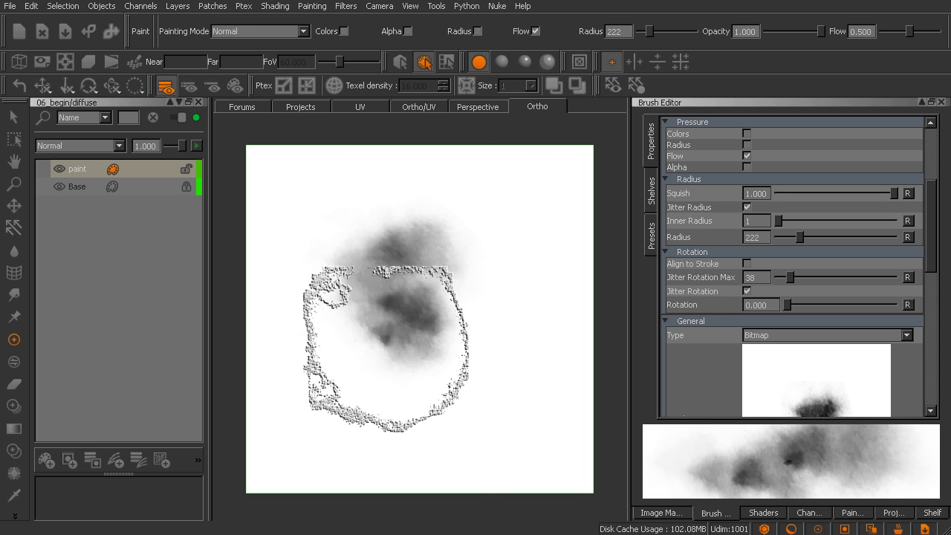
{"action": "mouse_move", "coordinate": [386, 348]}
{"action": "left_mouse_down"}
{"action": "mouse_move", "coordinate": [471, 408]}
{"action": "mouse_move", "coordinate": [502, 270]}
{"action": "mouse_move", "coordinate": [449, 280]}
{"action": "mouse_move", "coordinate": [458, 355]}
{"action": "mouse_move", "coordinate": [426, 274]}
{"action": "mouse_move", "coordinate": [327, 330]}
{"action": "mouse_move", "coordinate": [365, 383]}
{"action": "mouse_move", "coordinate": [361, 427]}
{"action": "mouse_move", "coordinate": [422, 384]}
{"action": "mouse_move", "coordinate": [413, 410]}
{"action": "mouse_move", "coordinate": [447, 406]}
{"action": "mouse_move", "coordinate": [513, 364]}
{"action": "mouse_move", "coordinate": [501, 292]}
{"action": "mouse_move", "coordinate": [449, 275]}
{"action": "mouse_move", "coordinate": [427, 215]}
{"action": "mouse_move", "coordinate": [317, 275]}
{"action": "mouse_move", "coordinate": [416, 246]}
{"action": "mouse_move", "coordinate": [465, 284]}
{"action": "mouse_move", "coordinate": [416, 351]}
{"action": "mouse_move", "coordinate": [447, 321]}
{"action": "mouse_move", "coordinate": [383, 316]}
{"action": "mouse_move", "coordinate": [387, 349]}
{"action": "mouse_move", "coordinate": [416, 360]}
{"action": "mouse_move", "coordinate": [489, 334]}
{"action": "mouse_move", "coordinate": [321, 450]}
{"action": "mouse_move", "coordinate": [322, 275]}
{"action": "left_mouse_up"}
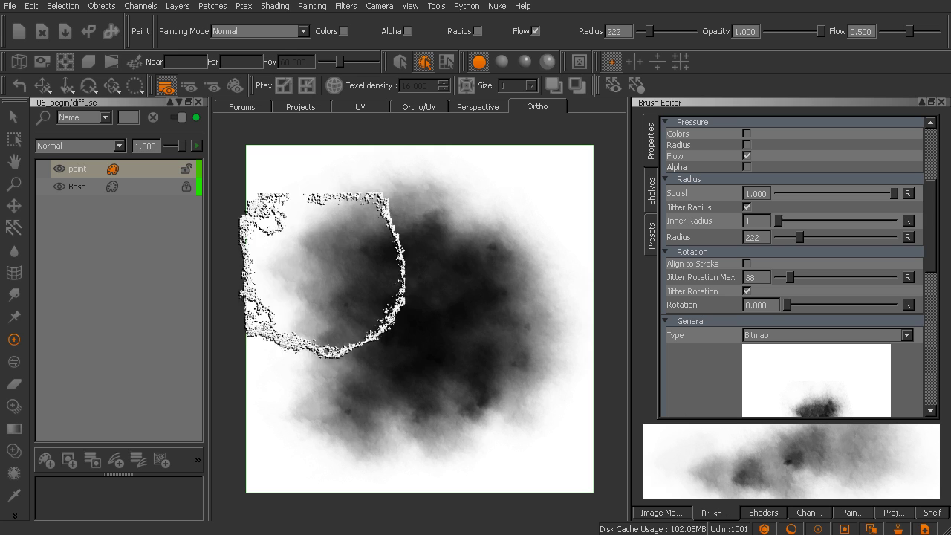
{"action": "key", "text": "BackSpace"}
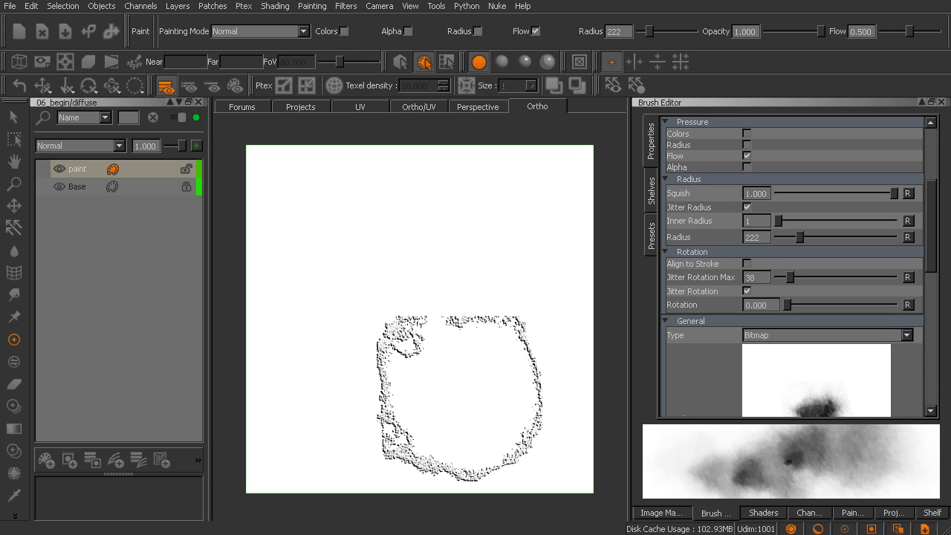
Show the brush shelves and bring up the empty Project shelf.
{"action": "left_click", "coordinate": [651, 186]}
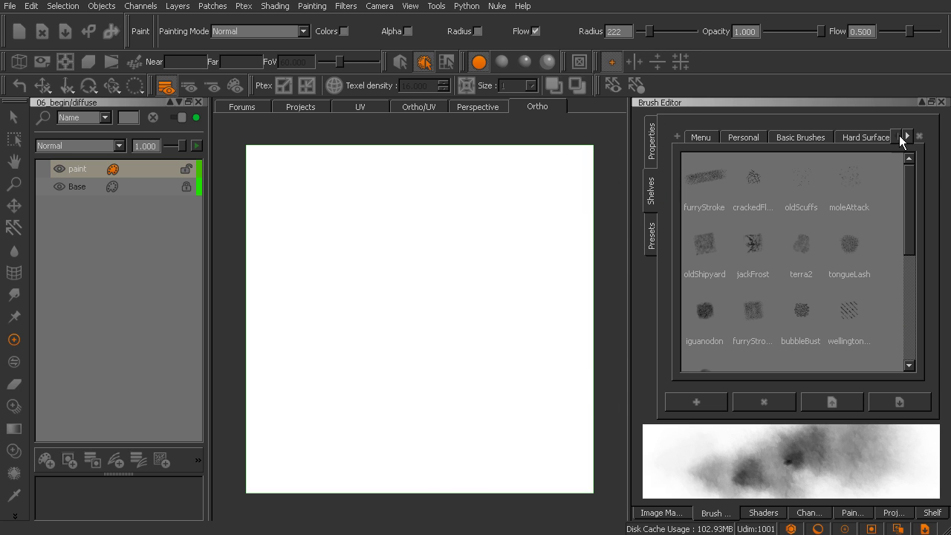
{"action": "left_click", "coordinate": [908, 138]}
{"action": "left_click", "coordinate": [908, 138]}
{"action": "left_click", "coordinate": [908, 138]}
{"action": "left_click", "coordinate": [908, 138]}
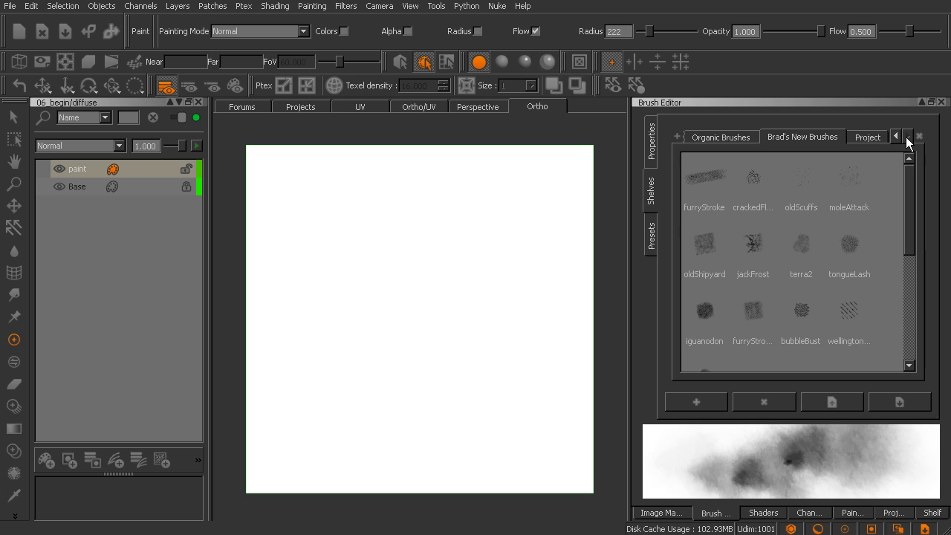
{"action": "left_click", "coordinate": [867, 138]}
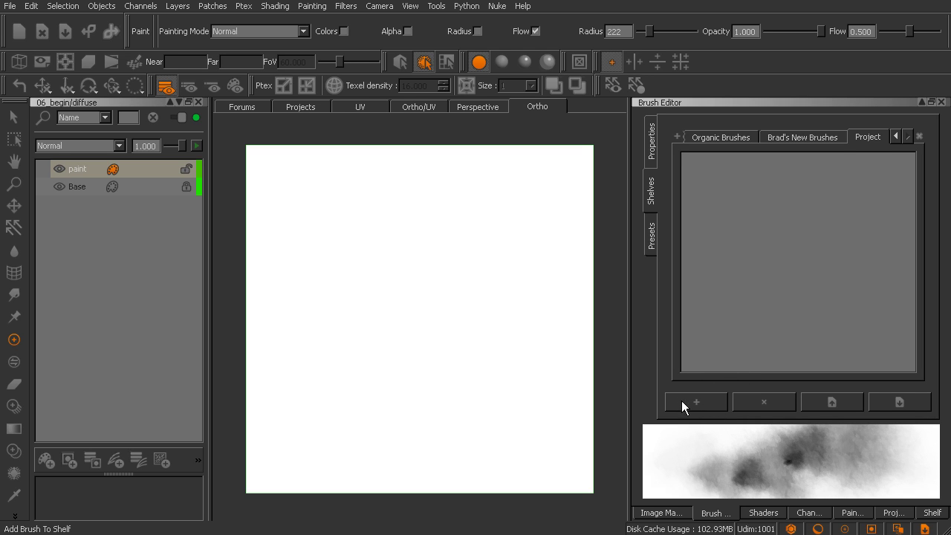
Add the current brush to the Project shelf and name it our_brush.
{"action": "left_click_drag", "start_coordinate": [666, 437], "coordinate": [702, 245]}
{"action": "double_click", "coordinate": [710, 207]}
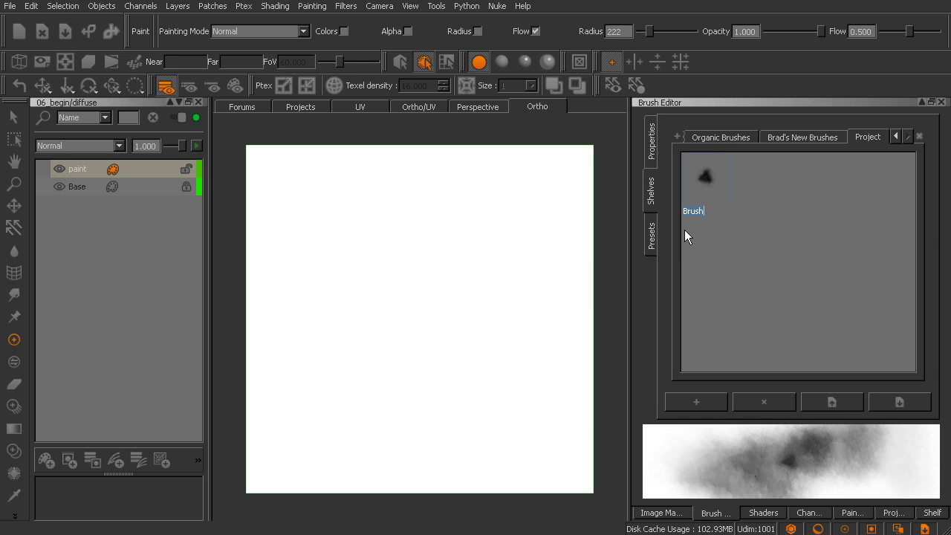
{"action": "type", "text": "our_brush"}
{"action": "key", "text": "Return"}
{"action": "mouse_move", "coordinate": [416, 297]}
{"action": "left_mouse_down"}
{"action": "mouse_move", "coordinate": [461, 401]}
{"action": "mouse_move", "coordinate": [416, 222]}
{"action": "left_mouse_up"}
Paint a black test stroke mid-canvas with the Hard75 brush.
{"action": "right_click", "coordinate": [431, 247]}
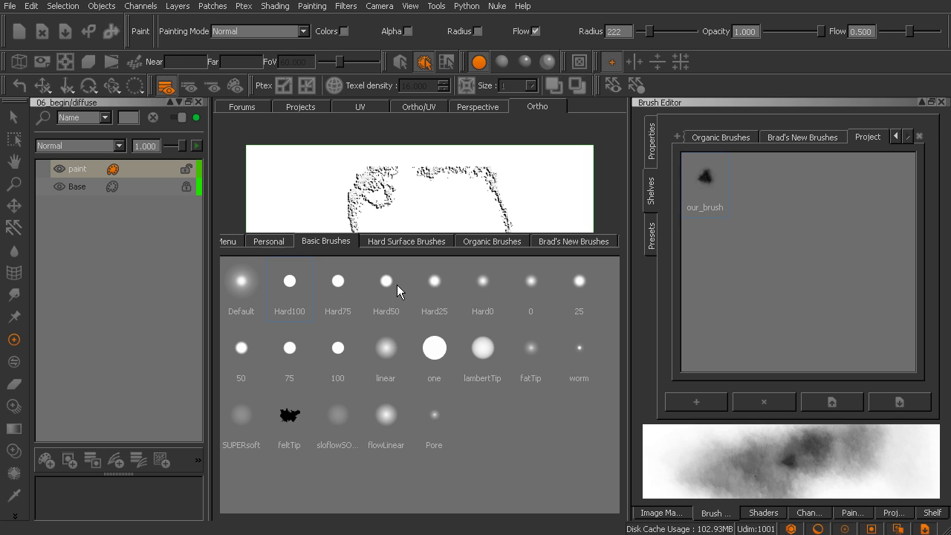
{"action": "left_click", "coordinate": [336, 286]}
{"action": "left_click_drag", "start_coordinate": [393, 260], "coordinate": [383, 357]}
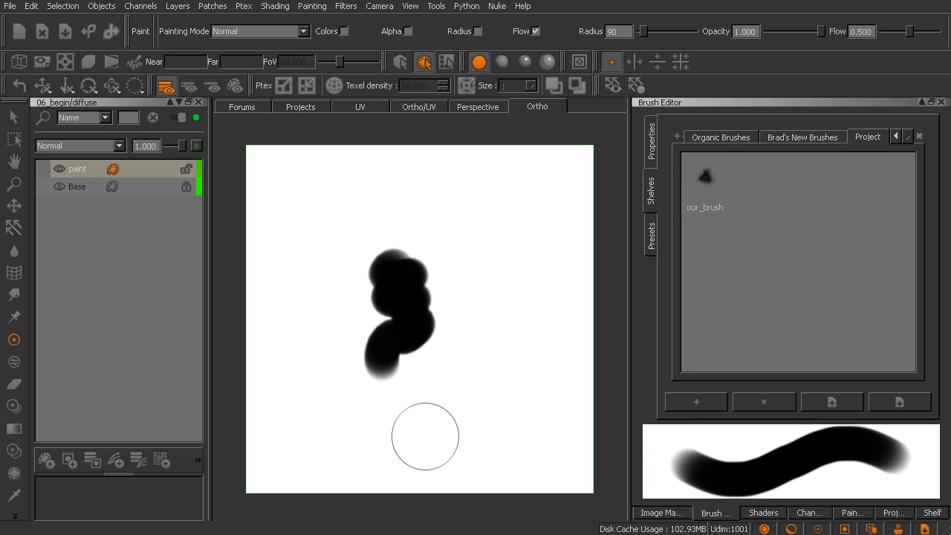
Switch back to our_brush and paint a large cloudy grey stroke.
{"action": "left_click", "coordinate": [705, 176]}
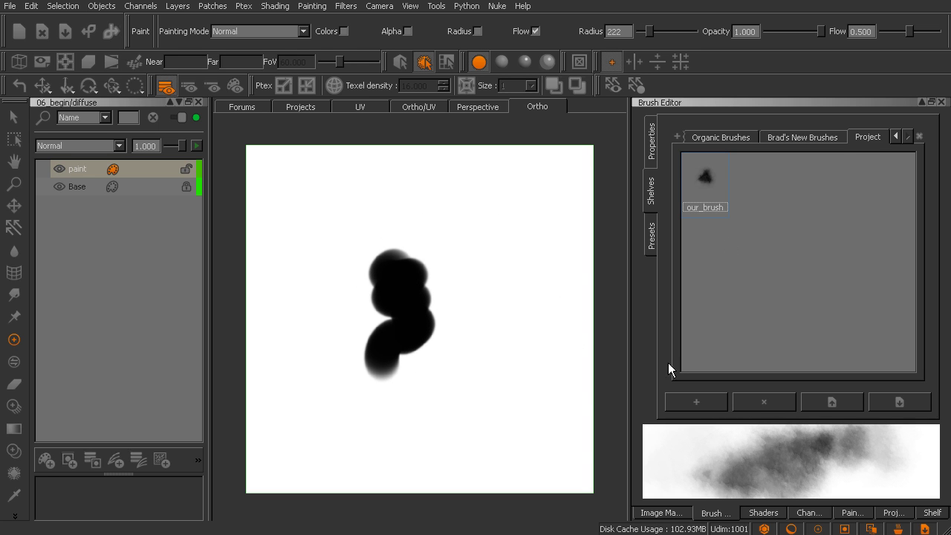
{"action": "left_click", "coordinate": [498, 295]}
{"action": "mouse_move", "coordinate": [497, 295]}
{"action": "left_mouse_down"}
{"action": "mouse_move", "coordinate": [482, 265]}
{"action": "mouse_move", "coordinate": [493, 307]}
{"action": "mouse_move", "coordinate": [451, 348]}
{"action": "mouse_move", "coordinate": [449, 394]}
{"action": "mouse_move", "coordinate": [401, 391]}
{"action": "mouse_move", "coordinate": [398, 361]}
{"action": "mouse_move", "coordinate": [437, 256]}
{"action": "mouse_move", "coordinate": [398, 247]}
{"action": "mouse_move", "coordinate": [376, 269]}
{"action": "mouse_move", "coordinate": [371, 366]}
{"action": "mouse_move", "coordinate": [416, 335]}
{"action": "mouse_move", "coordinate": [460, 350]}
{"action": "mouse_move", "coordinate": [469, 384]}
{"action": "mouse_move", "coordinate": [520, 349]}
{"action": "mouse_move", "coordinate": [504, 277]}
{"action": "mouse_move", "coordinate": [456, 241]}
{"action": "mouse_move", "coordinate": [469, 250]}
{"action": "mouse_move", "coordinate": [393, 242]}
{"action": "mouse_move", "coordinate": [363, 249]}
{"action": "mouse_move", "coordinate": [349, 380]}
{"action": "mouse_move", "coordinate": [409, 416]}
{"action": "mouse_move", "coordinate": [399, 257]}
{"action": "left_mouse_up"}
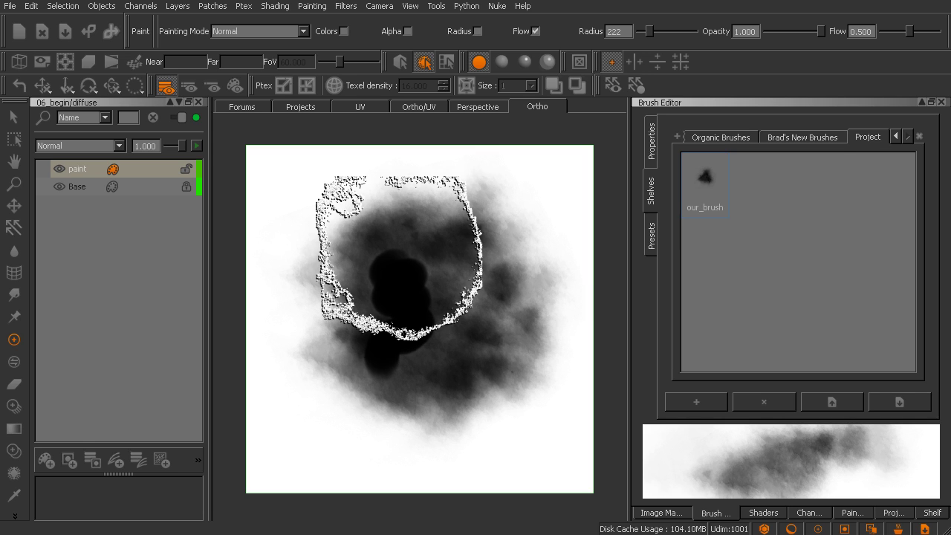
Clear the canvas, then start saving the Project shelf from our_brush and cancel.
{"action": "key", "text": "BackSpace"}
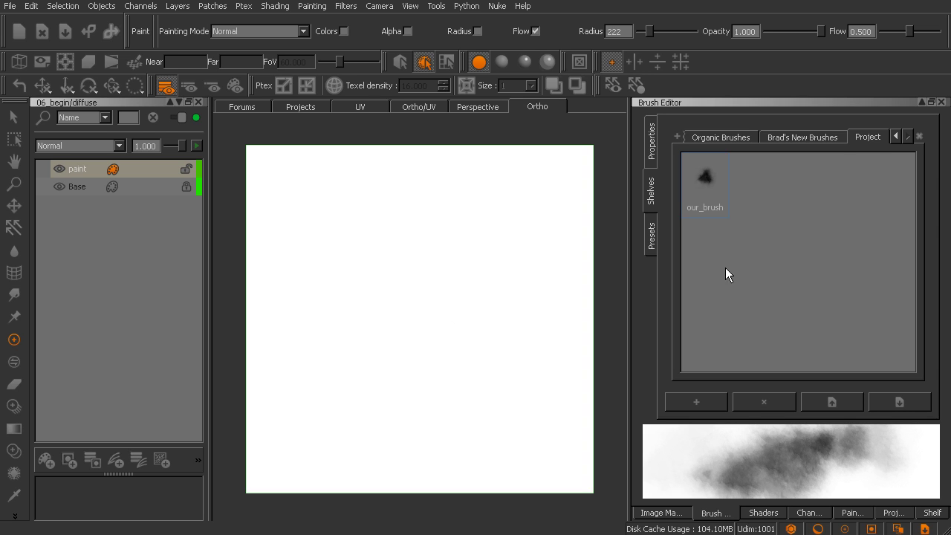
{"action": "right_click", "coordinate": [712, 187]}
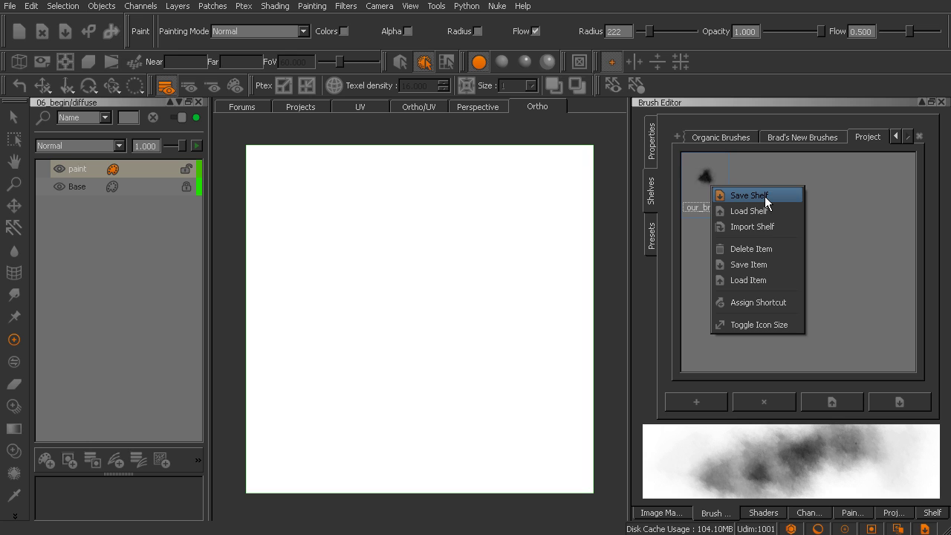
{"action": "left_click", "coordinate": [749, 196]}
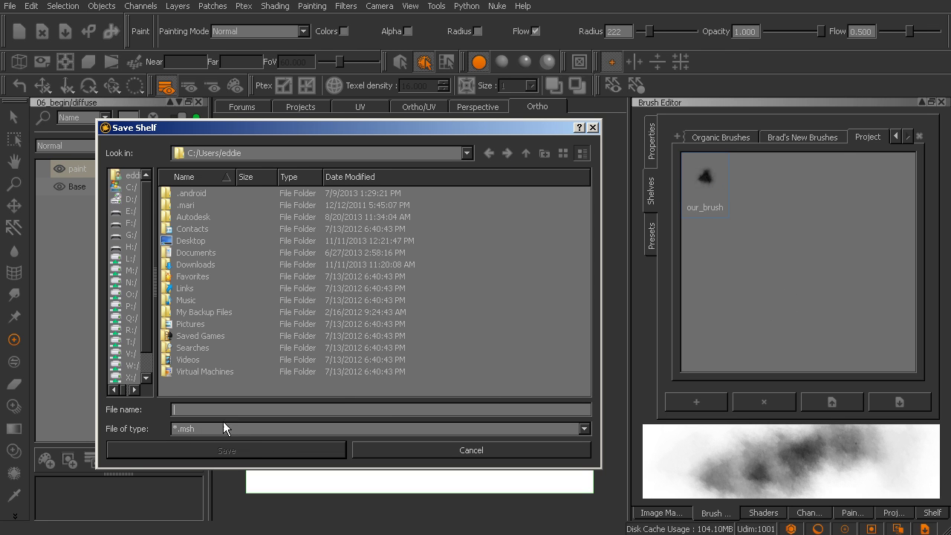
{"action": "left_click", "coordinate": [535, 450]}
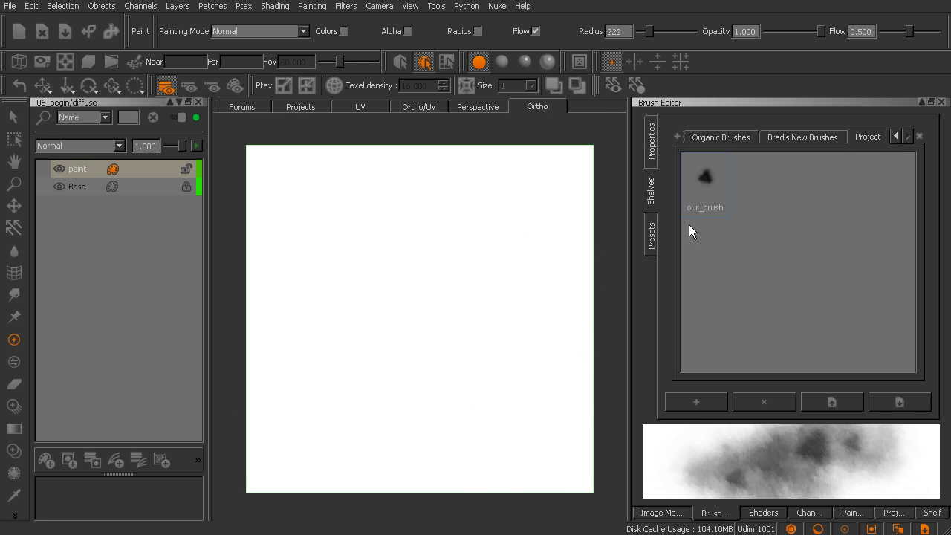
{"action": "right_click", "coordinate": [705, 179]}
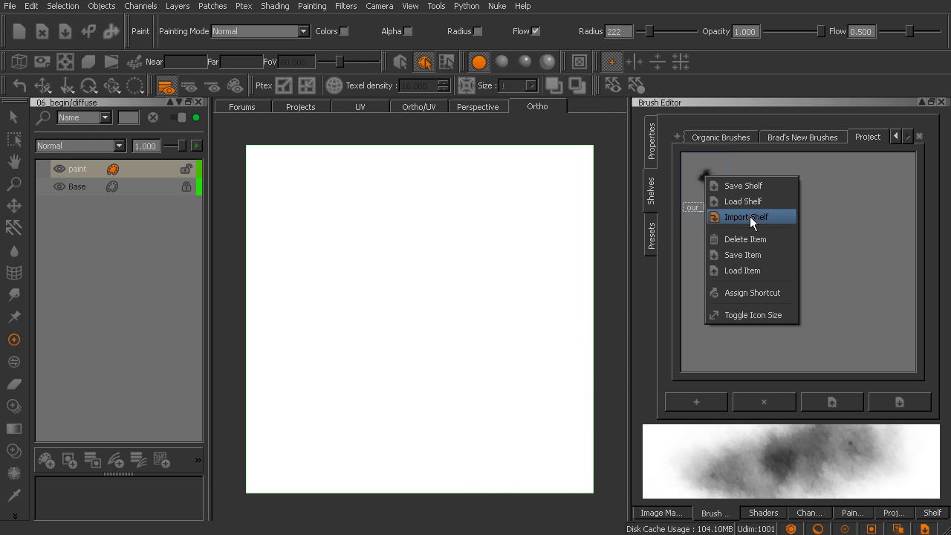
{"action": "left_click", "coordinate": [753, 255]}
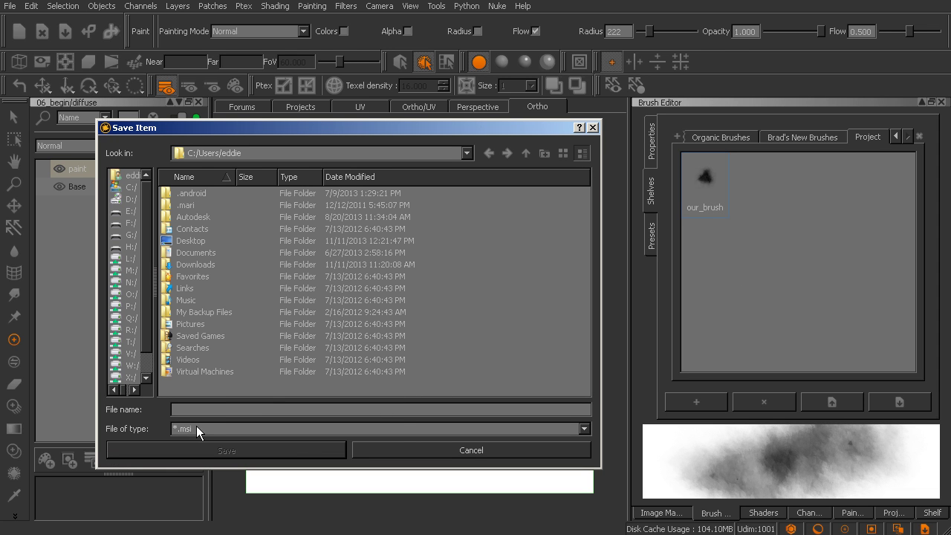
{"action": "left_click", "coordinate": [570, 449]}
{"action": "mouse_move", "coordinate": [573, 416]}
{"action": "left_mouse_down"}
{"action": "mouse_move", "coordinate": [565, 389]}
{"action": "mouse_move", "coordinate": [470, 420]}
{"action": "left_mouse_up"}
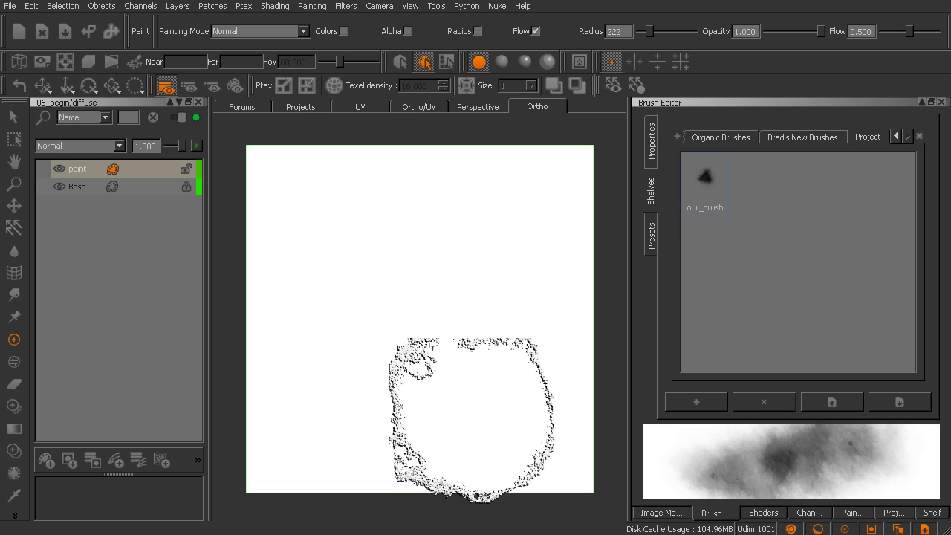
Clear stray paint and import PhotoshopBrushes.abr via Tools > Import Brushes.
{"action": "key", "text": "BackSpace"}
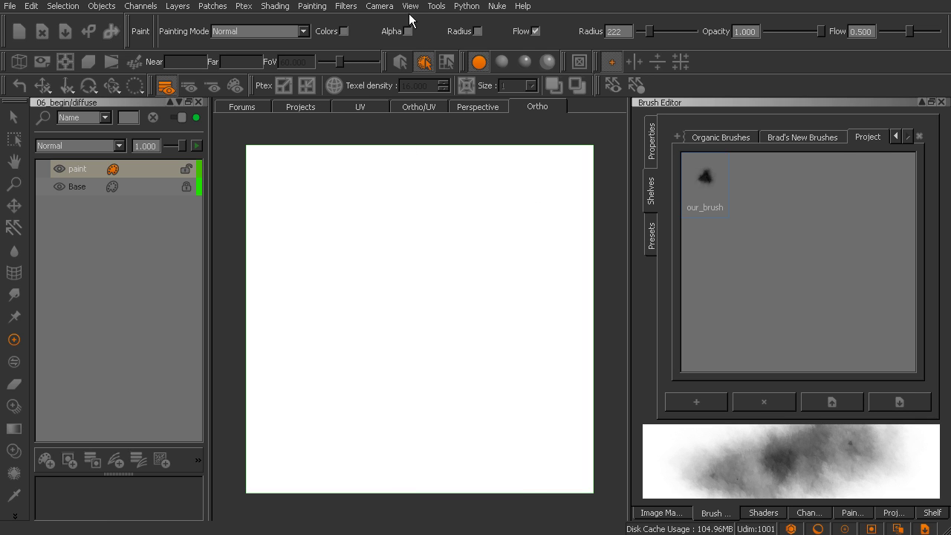
{"action": "left_click", "coordinate": [410, 7]}
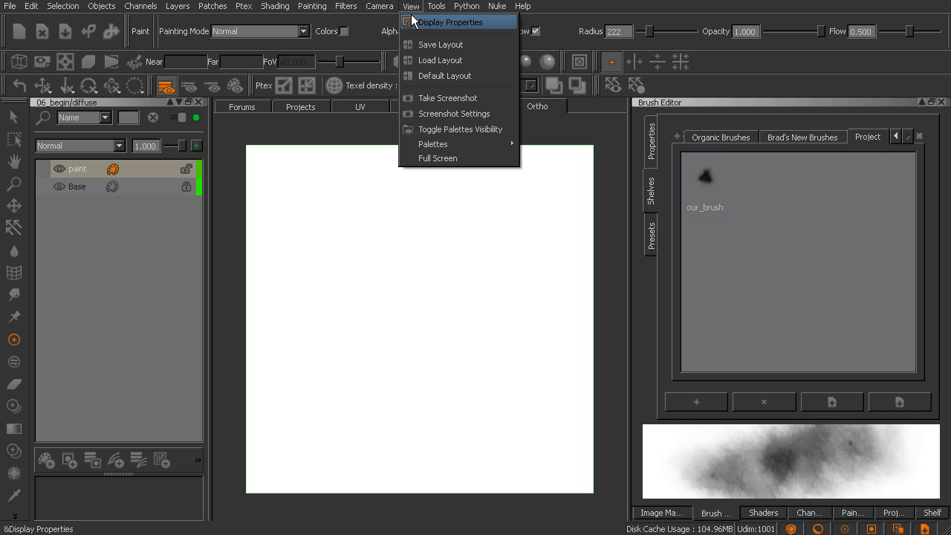
{"action": "mouse_move", "coordinate": [437, 8]}
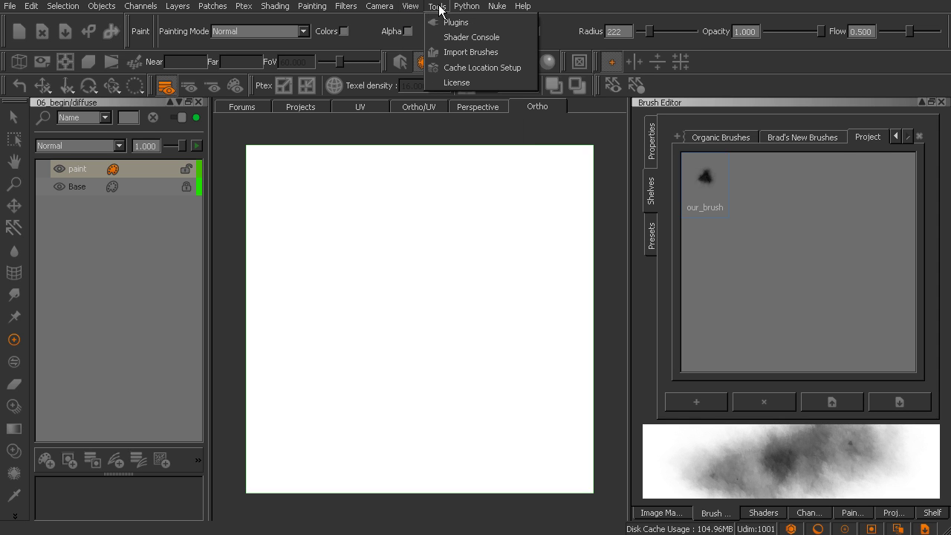
{"action": "left_click", "coordinate": [468, 53]}
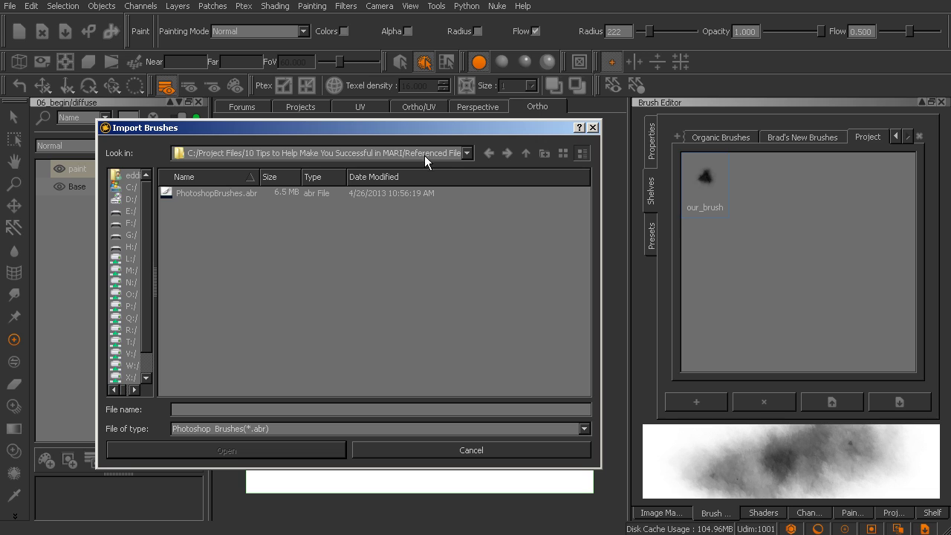
{"action": "left_click", "coordinate": [212, 192]}
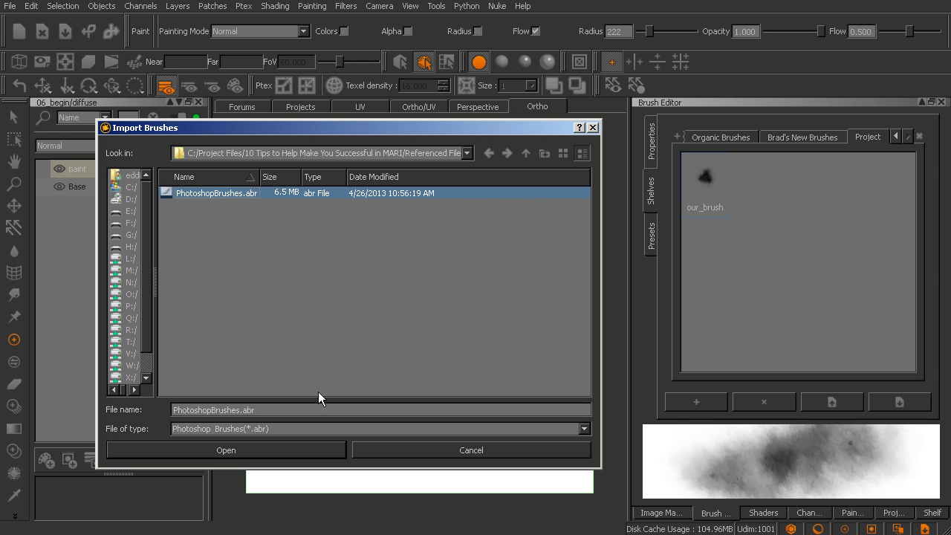
{"action": "left_click", "coordinate": [279, 449]}
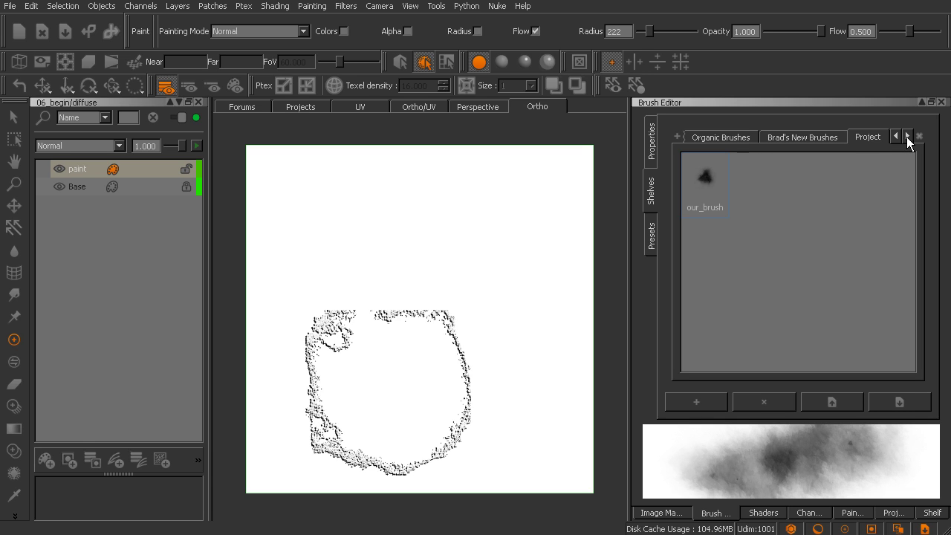
Pick a leaf-shaped brush from the PhotoshopBrushes.abr shelf and view its radius 105 settings.
{"action": "left_click", "coordinate": [907, 136]}
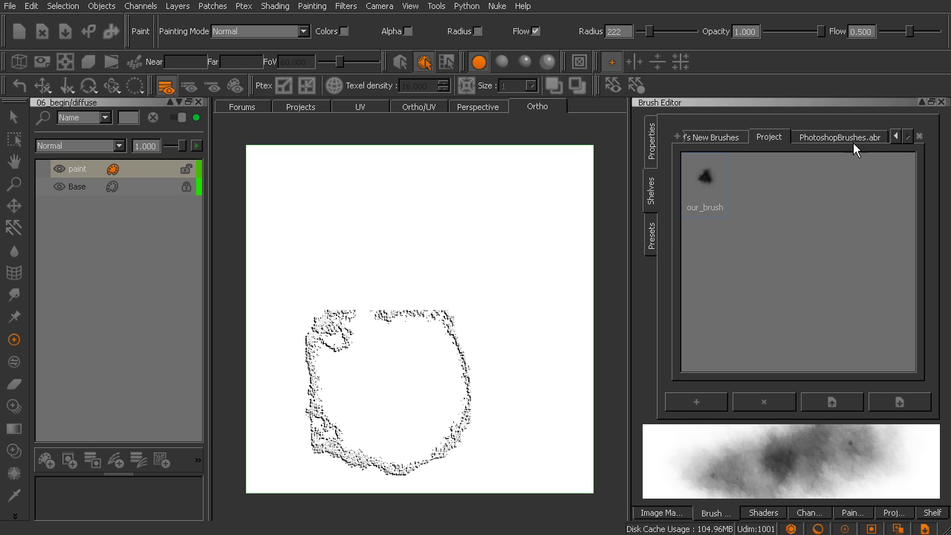
{"action": "left_click", "coordinate": [822, 137]}
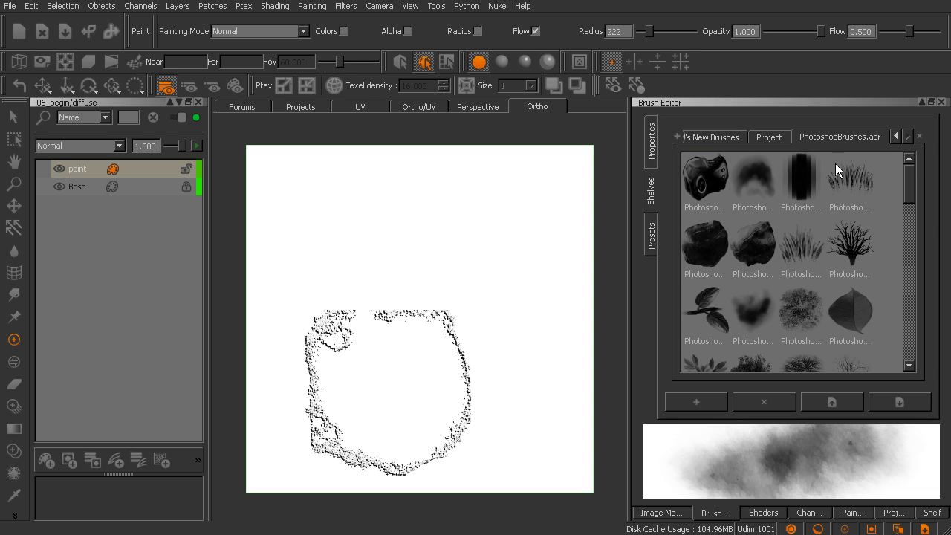
{"action": "mouse_move", "coordinate": [724, 263]}
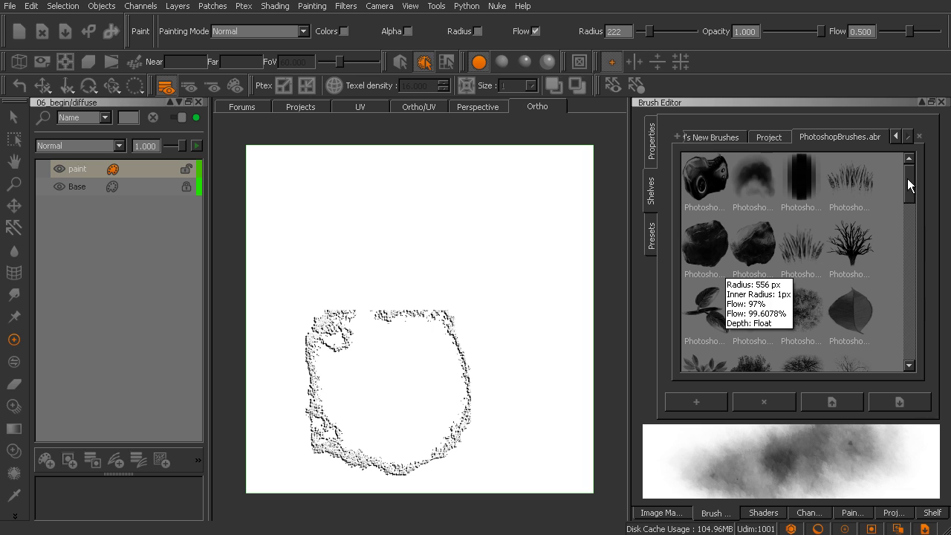
{"action": "left_click_drag", "start_coordinate": [907, 179], "coordinate": [904, 251]}
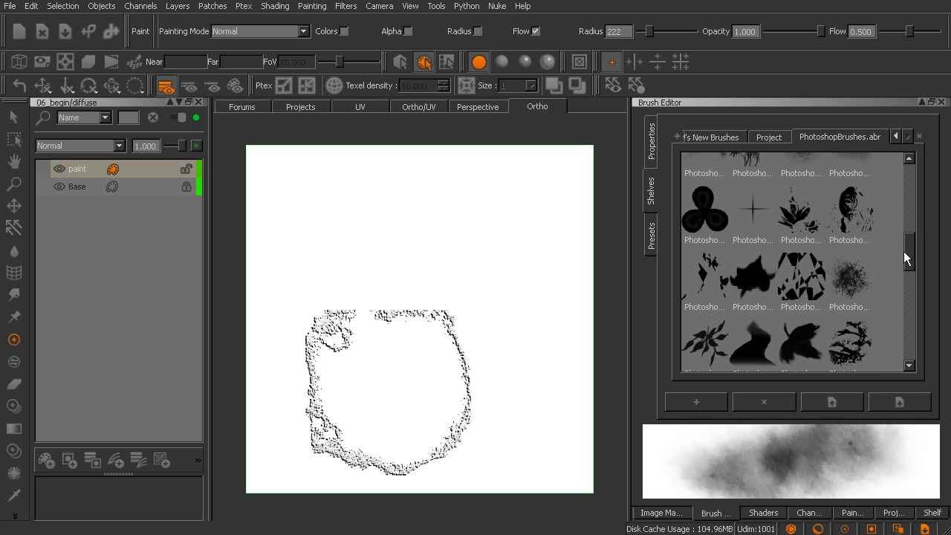
{"action": "left_click", "coordinate": [755, 281]}
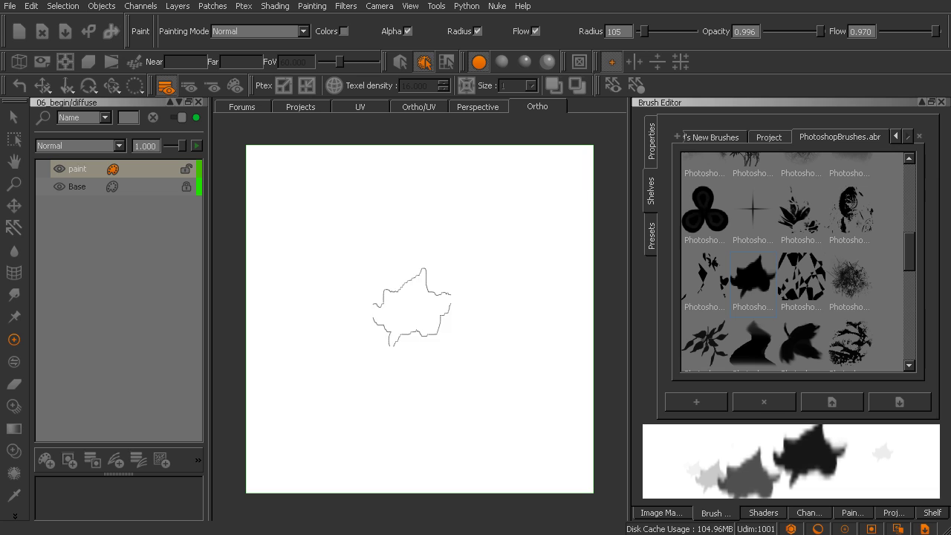
{"action": "left_click", "coordinate": [651, 145]}
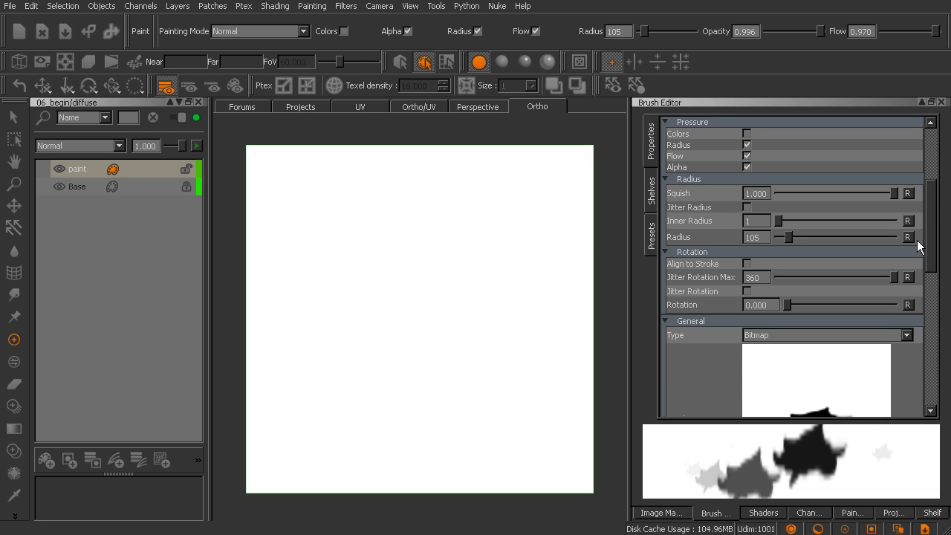
{"action": "left_click_drag", "start_coordinate": [930, 248], "coordinate": [927, 188]}
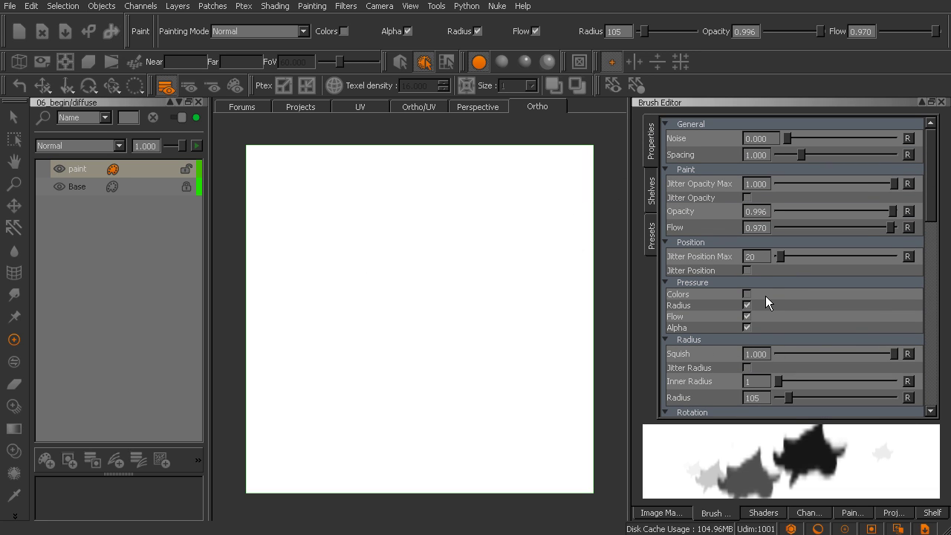